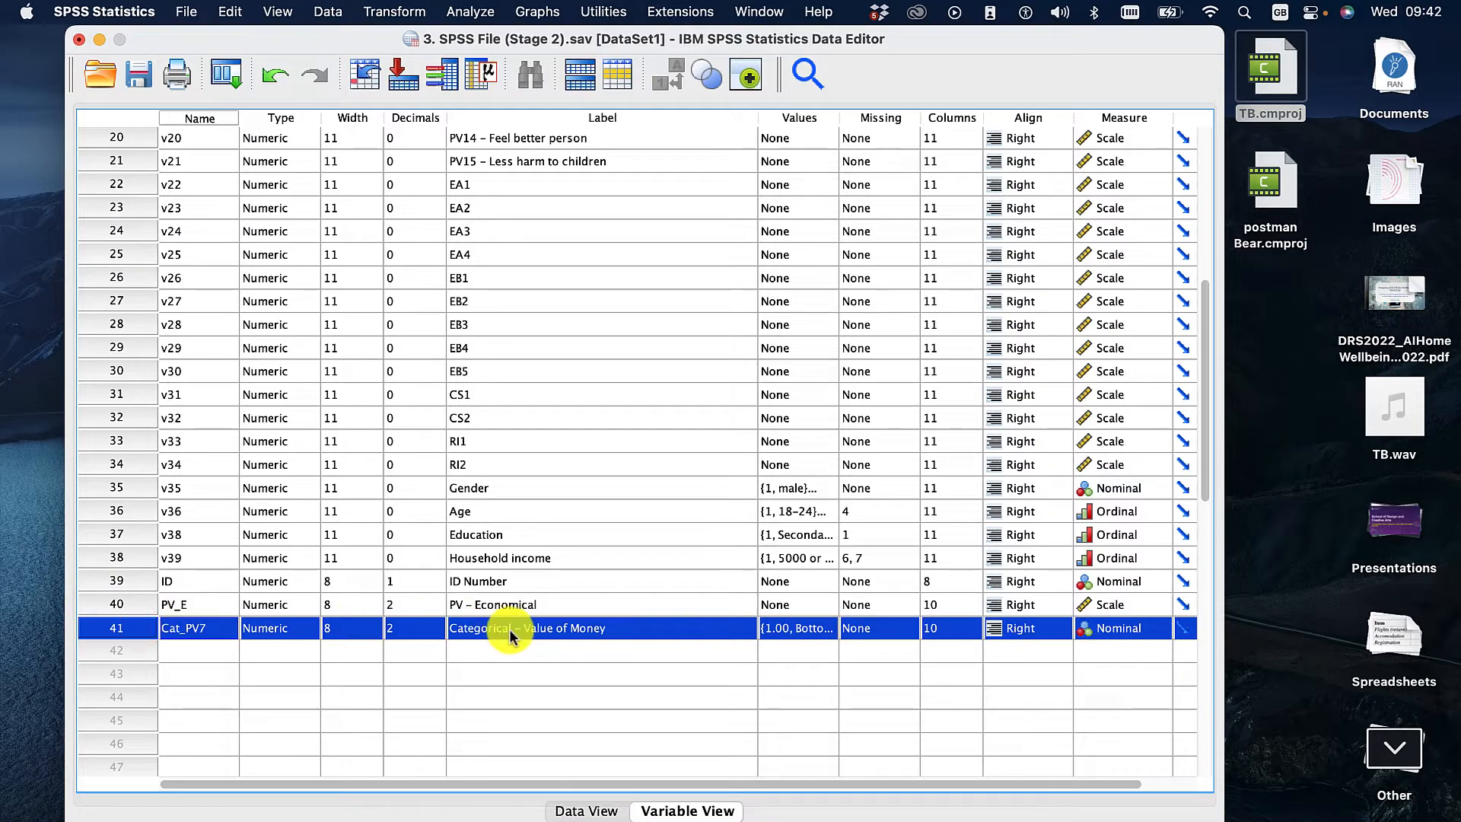
Step: Check the value labels of Cat_PV7 without changing them, and locate the original variable v13, PV7 – Value for Money
{"action": "left_click", "coordinate": [820, 636]}
{"action": "left_click", "coordinate": [832, 631]}
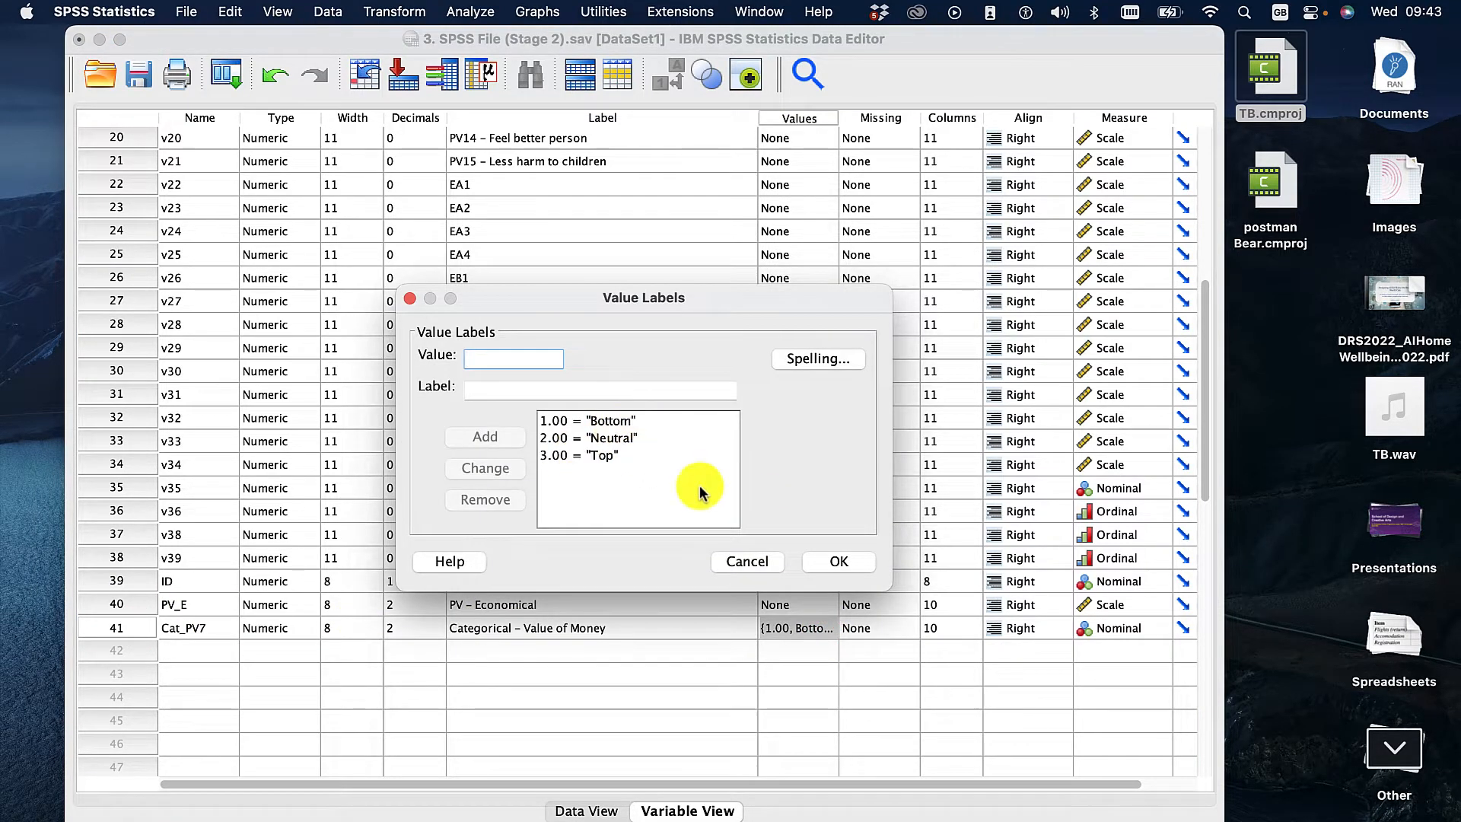
{"action": "left_click", "coordinate": [748, 561]}
{"action": "scroll", "coordinate": [668, 518], "scroll_direction": "up", "scroll_amount": 5}
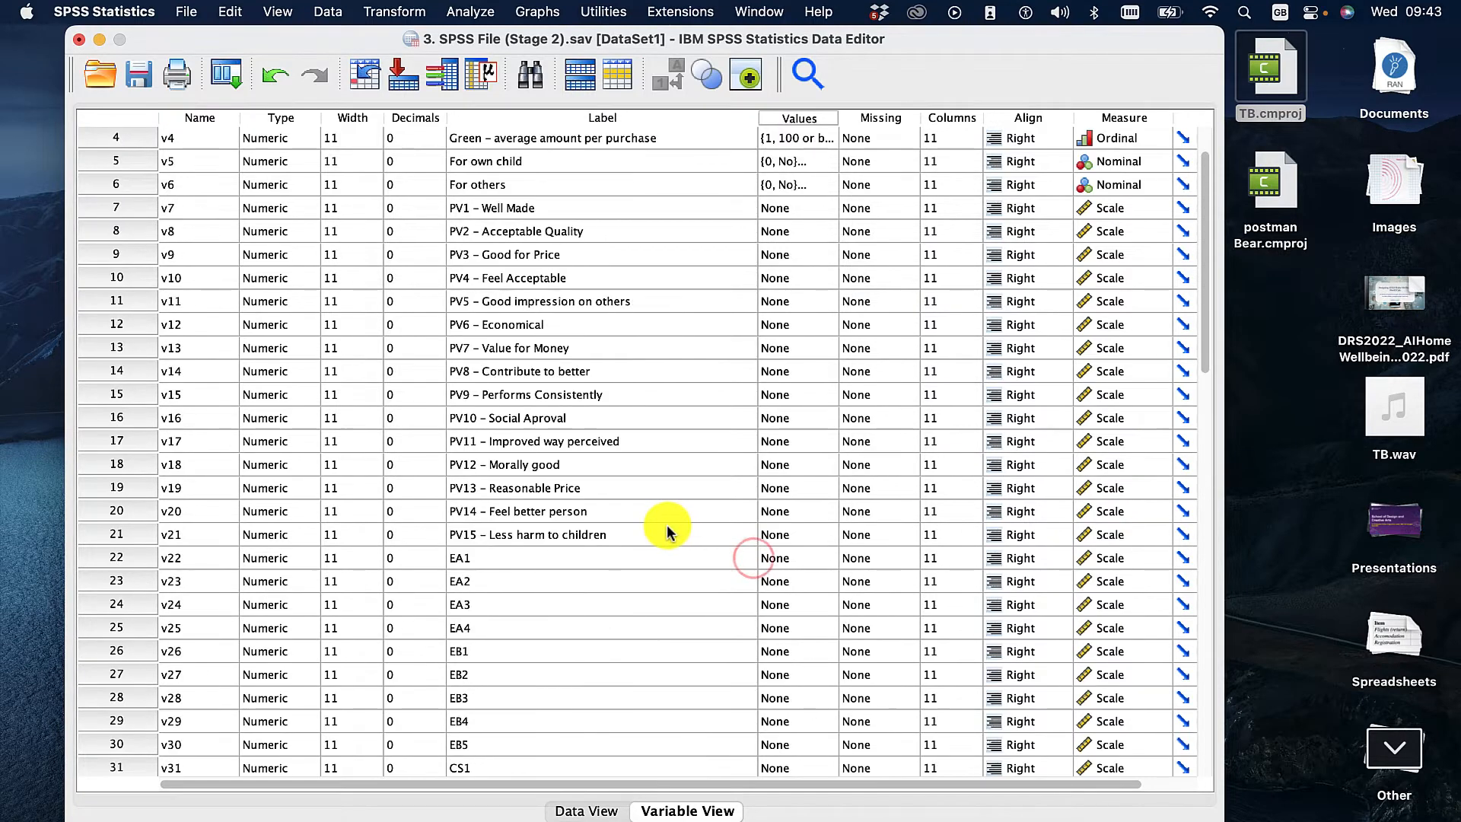
{"action": "left_click", "coordinate": [144, 340]}
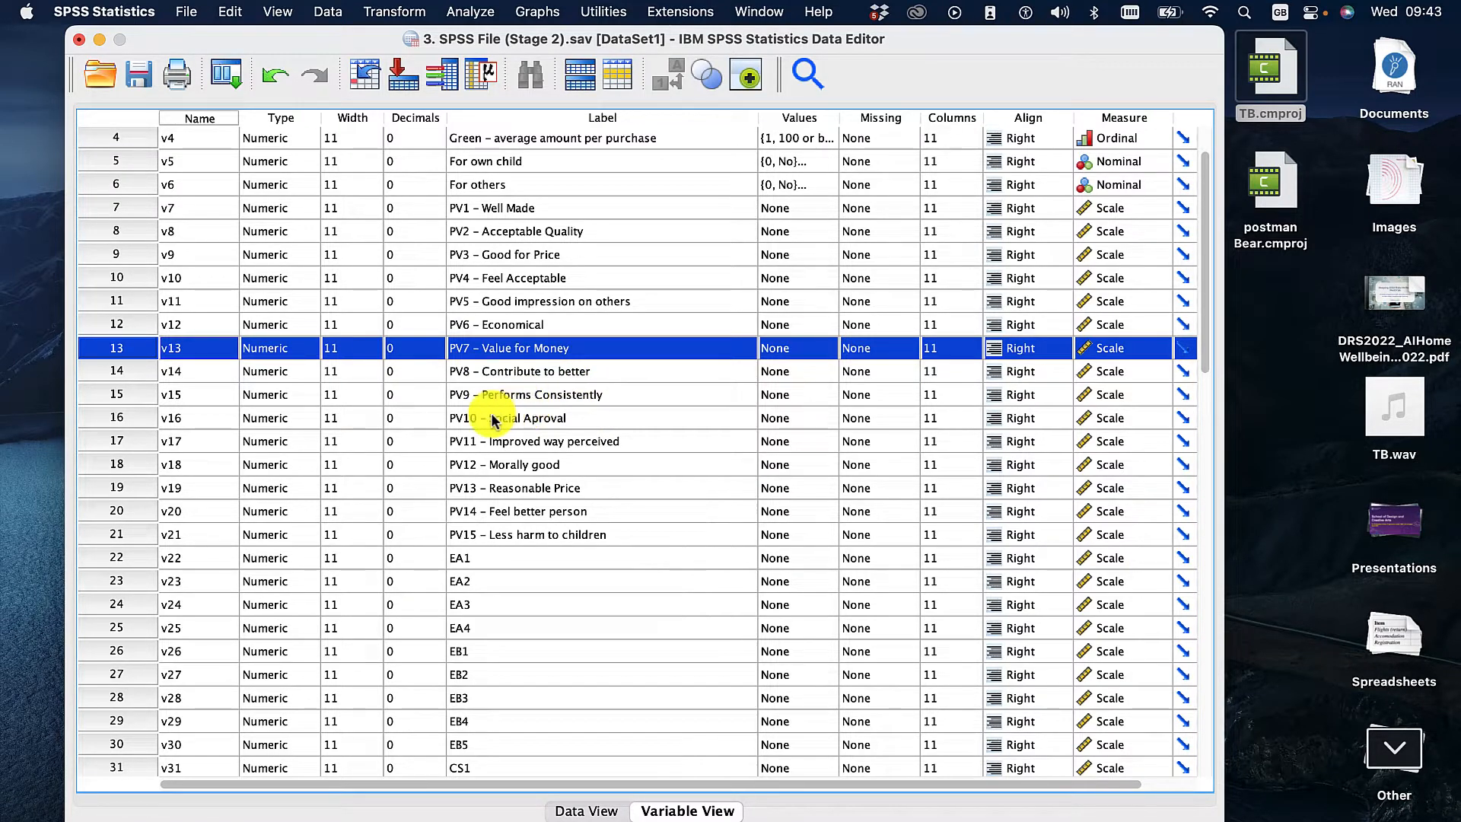
Step: Inspect the entry for value 3.00 in the value labels of Cat_PV7, leaving the labels unchanged
{"action": "scroll", "coordinate": [493, 417], "scroll_direction": "down", "scroll_amount": 7}
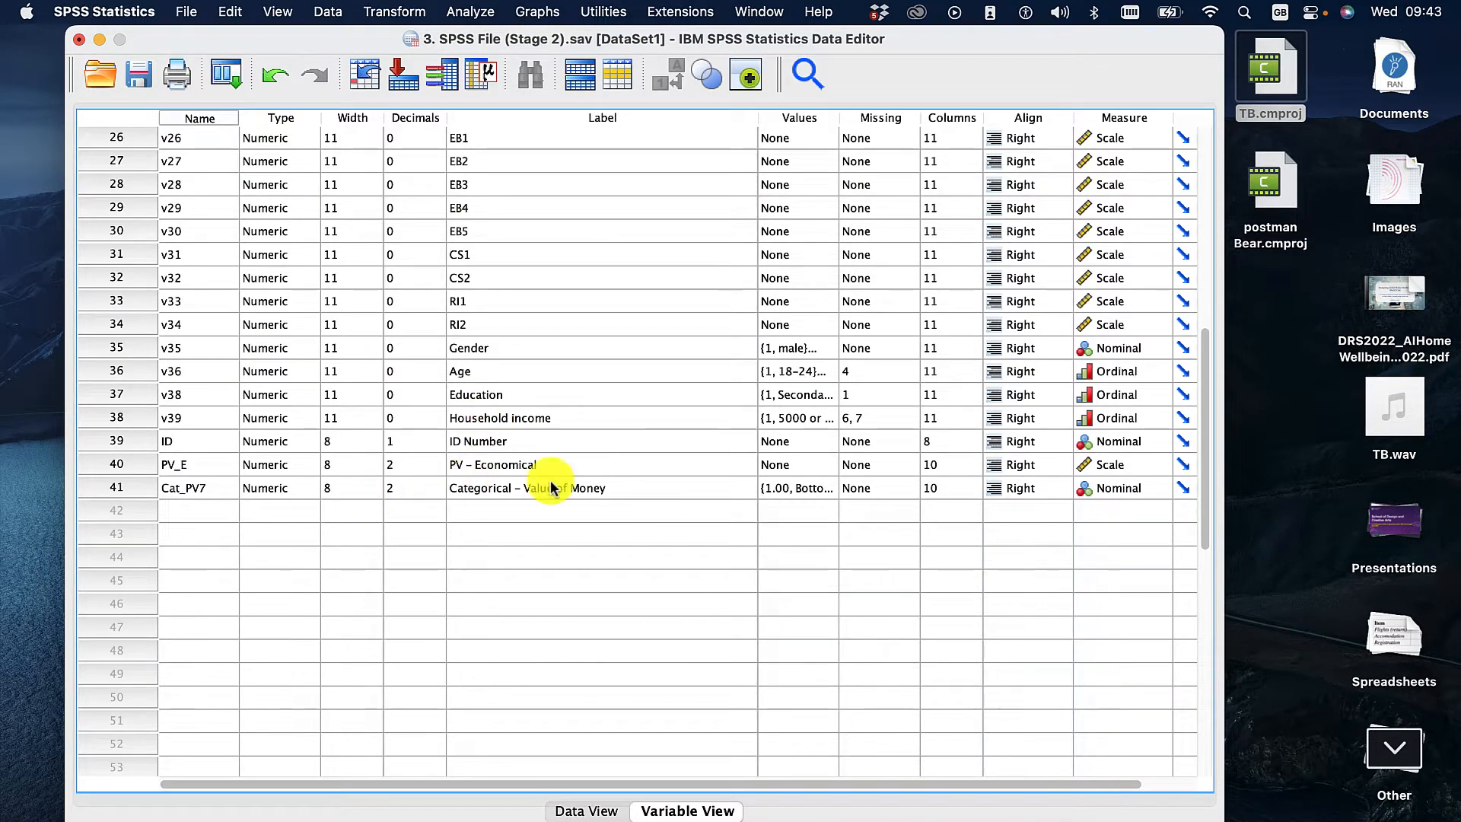
{"action": "left_click", "coordinate": [115, 488]}
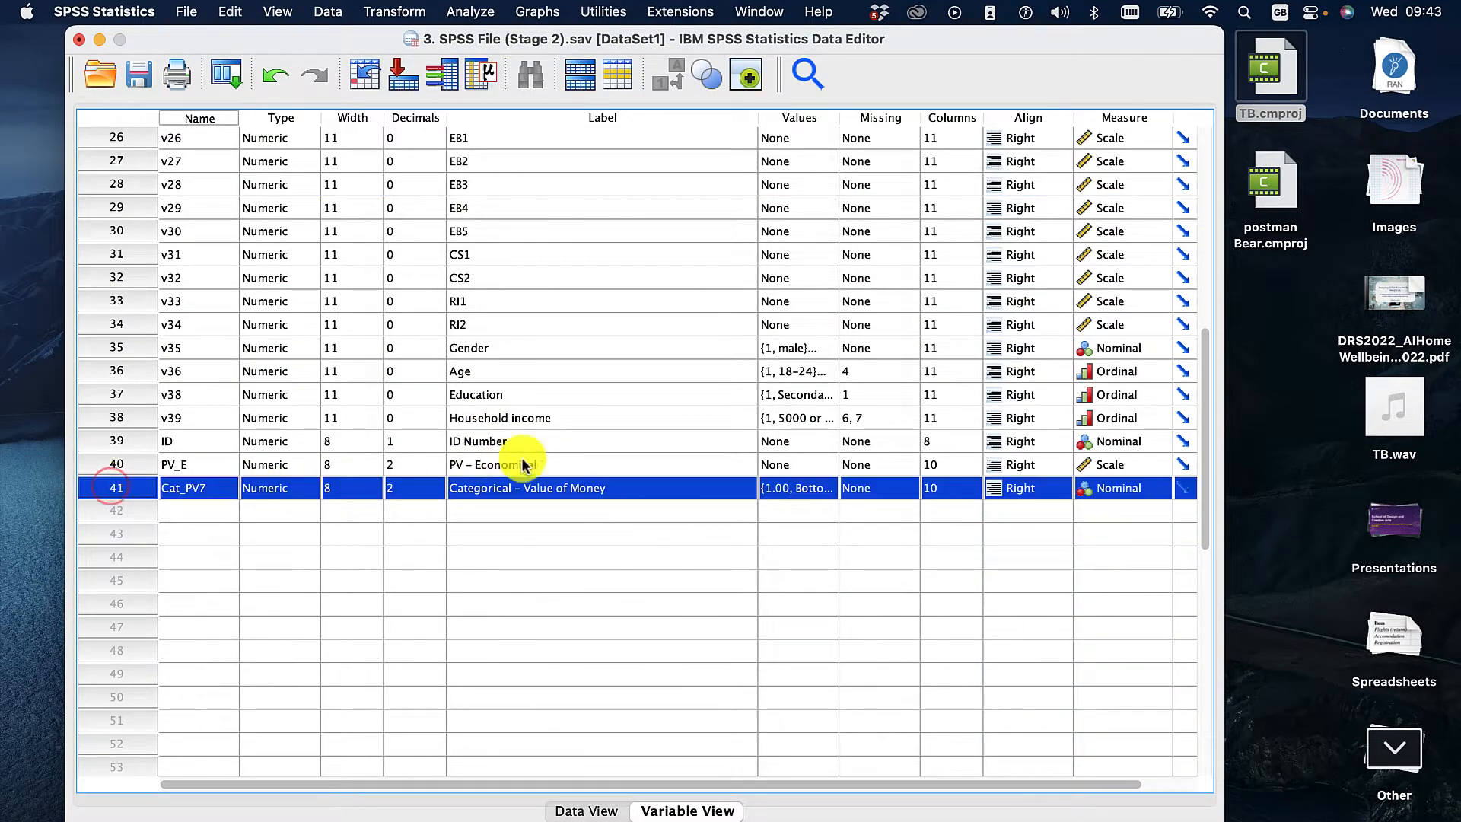
{"action": "left_click", "coordinate": [823, 488]}
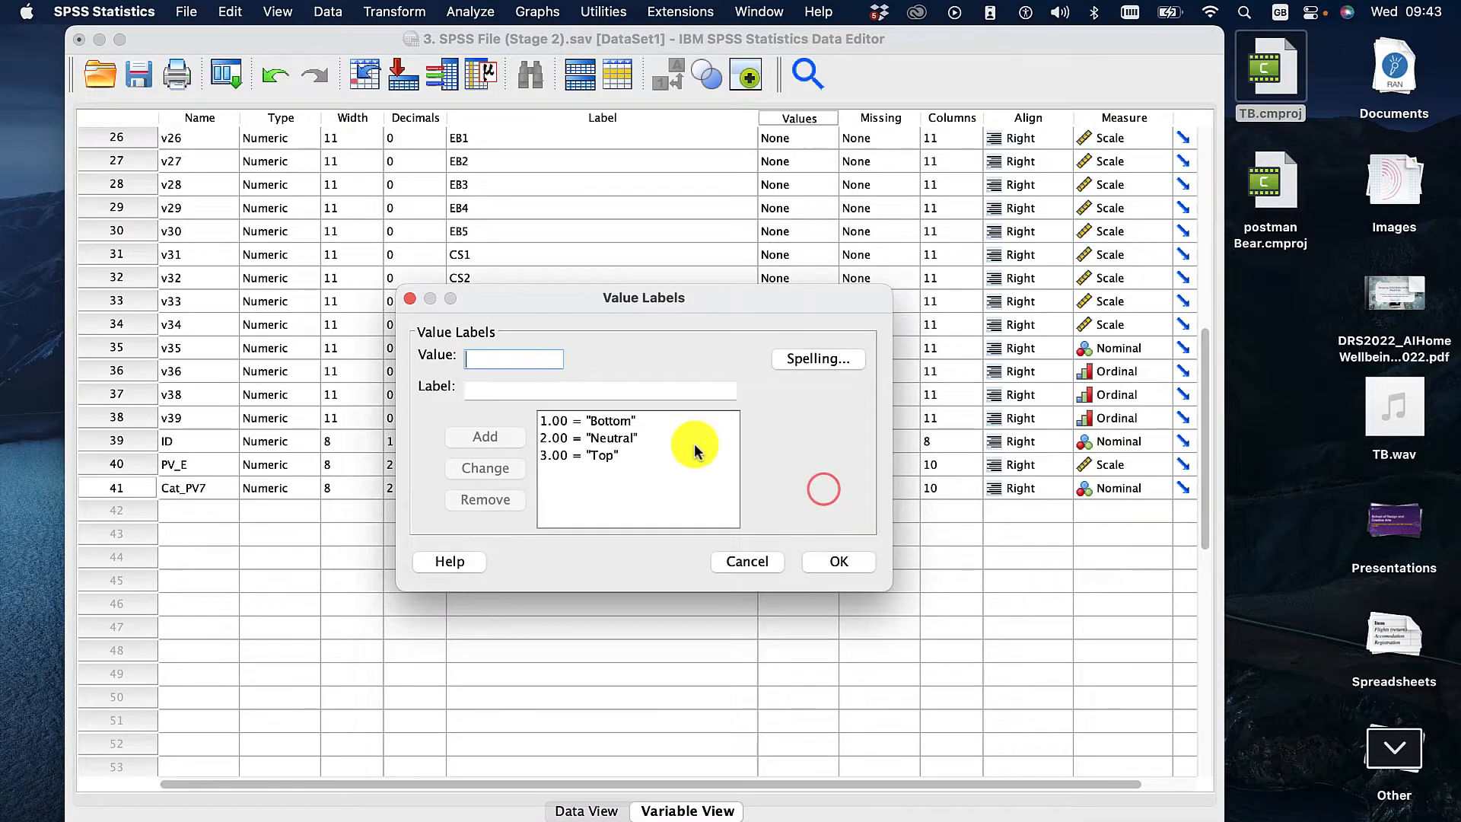
{"action": "left_click", "coordinate": [576, 455]}
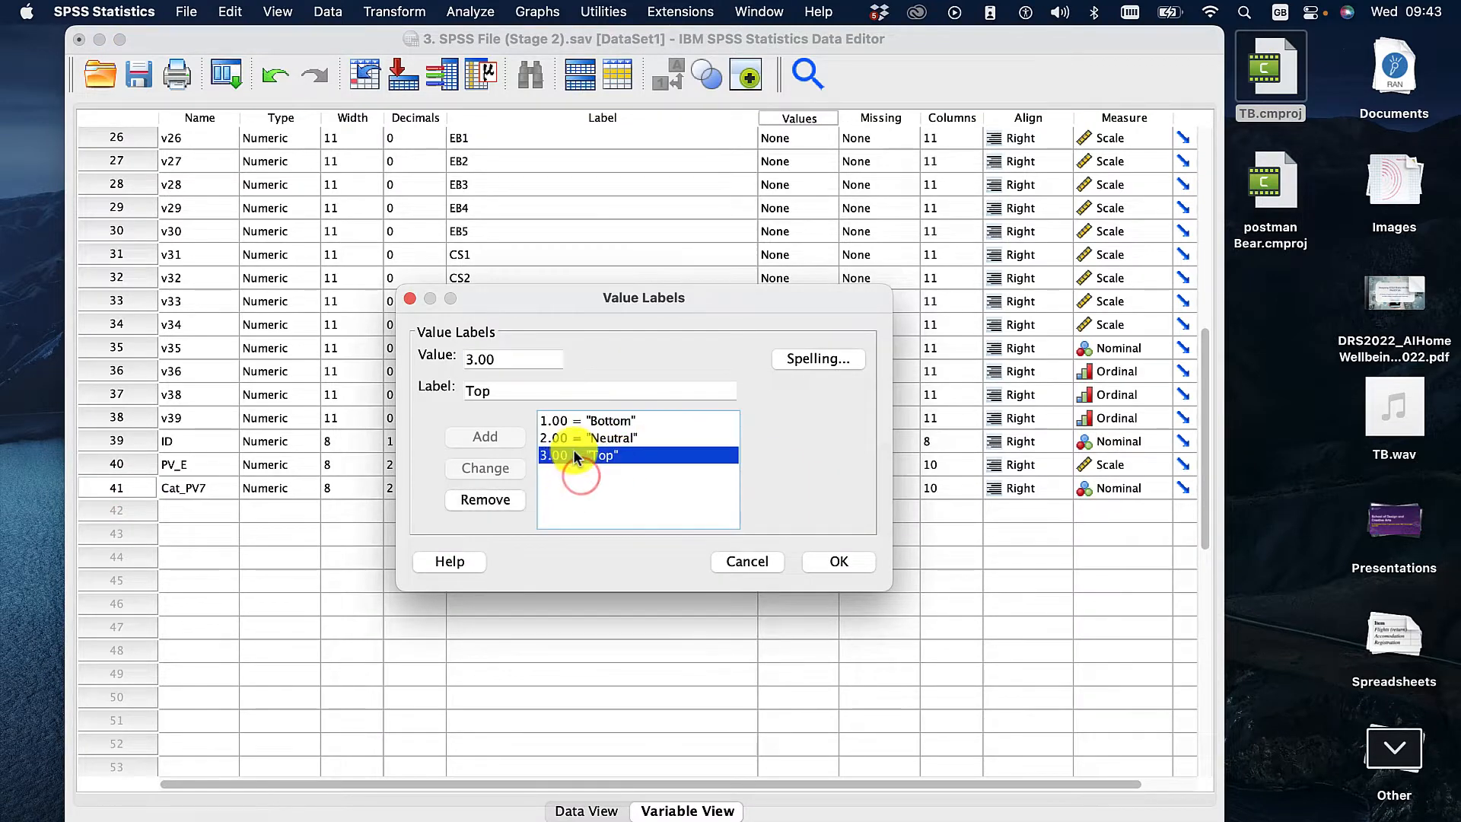
{"action": "left_click", "coordinate": [732, 557]}
{"action": "left_click", "coordinate": [616, 512]}
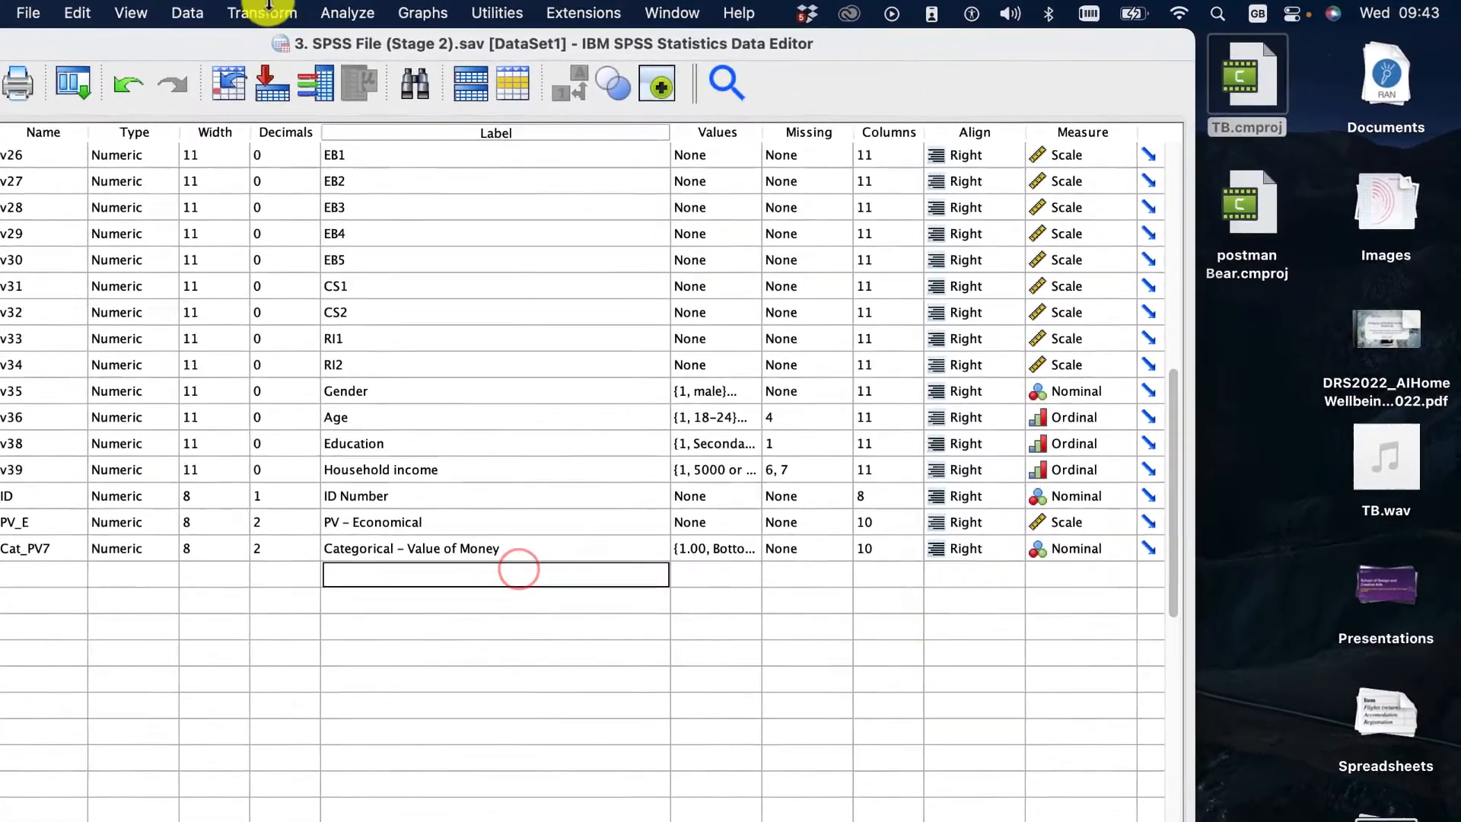
Step: Set up a Crosstabs analysis with Categorical – Value of Money [Cat_PV7] in the rows and Gender [v35] in the columns
{"action": "left_click", "coordinate": [508, 9]}
{"action": "mouse_move", "coordinate": [304, 11]}
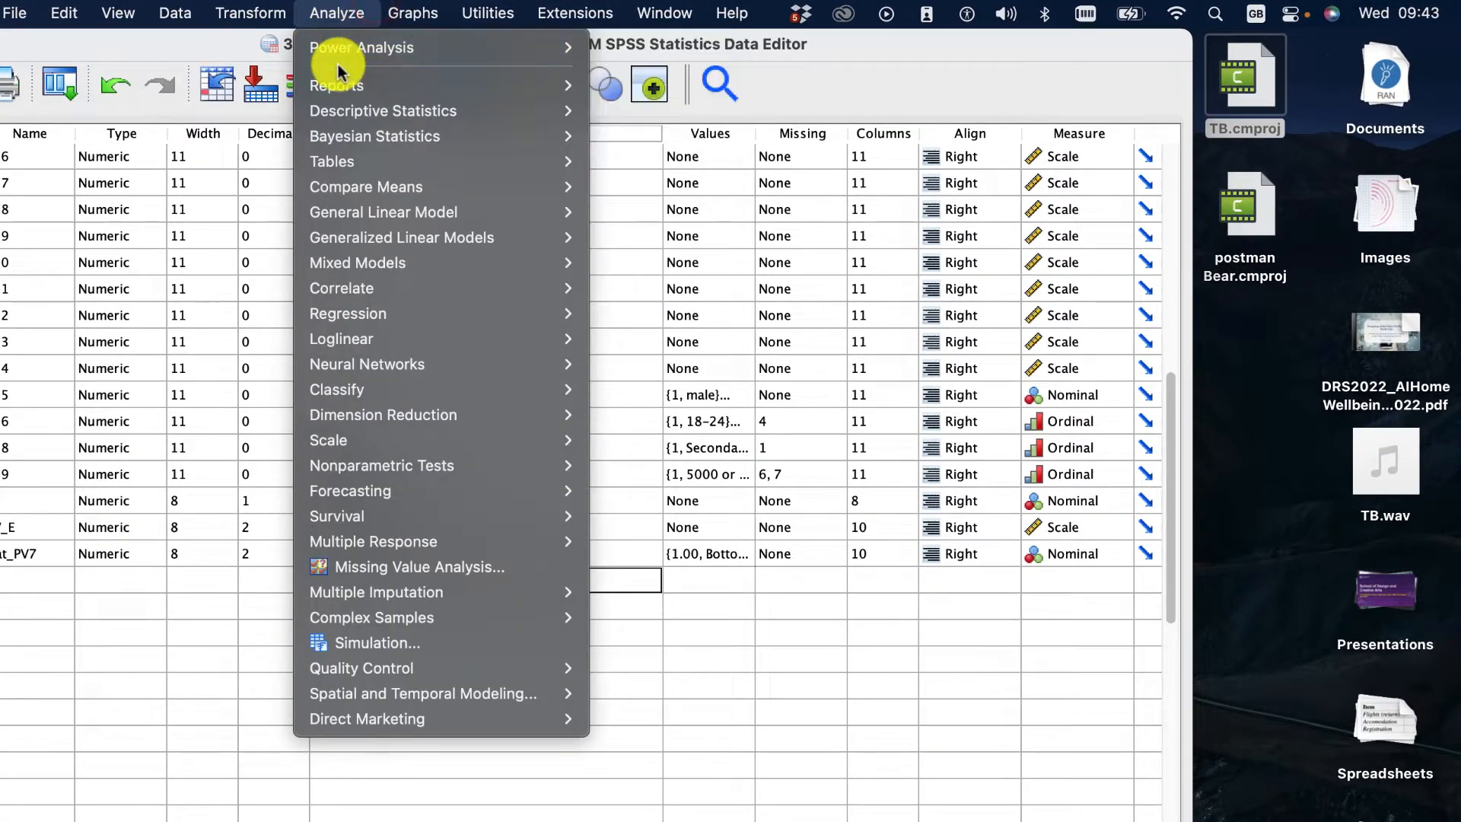
{"action": "mouse_move", "coordinate": [366, 110]}
{"action": "left_click", "coordinate": [652, 187]}
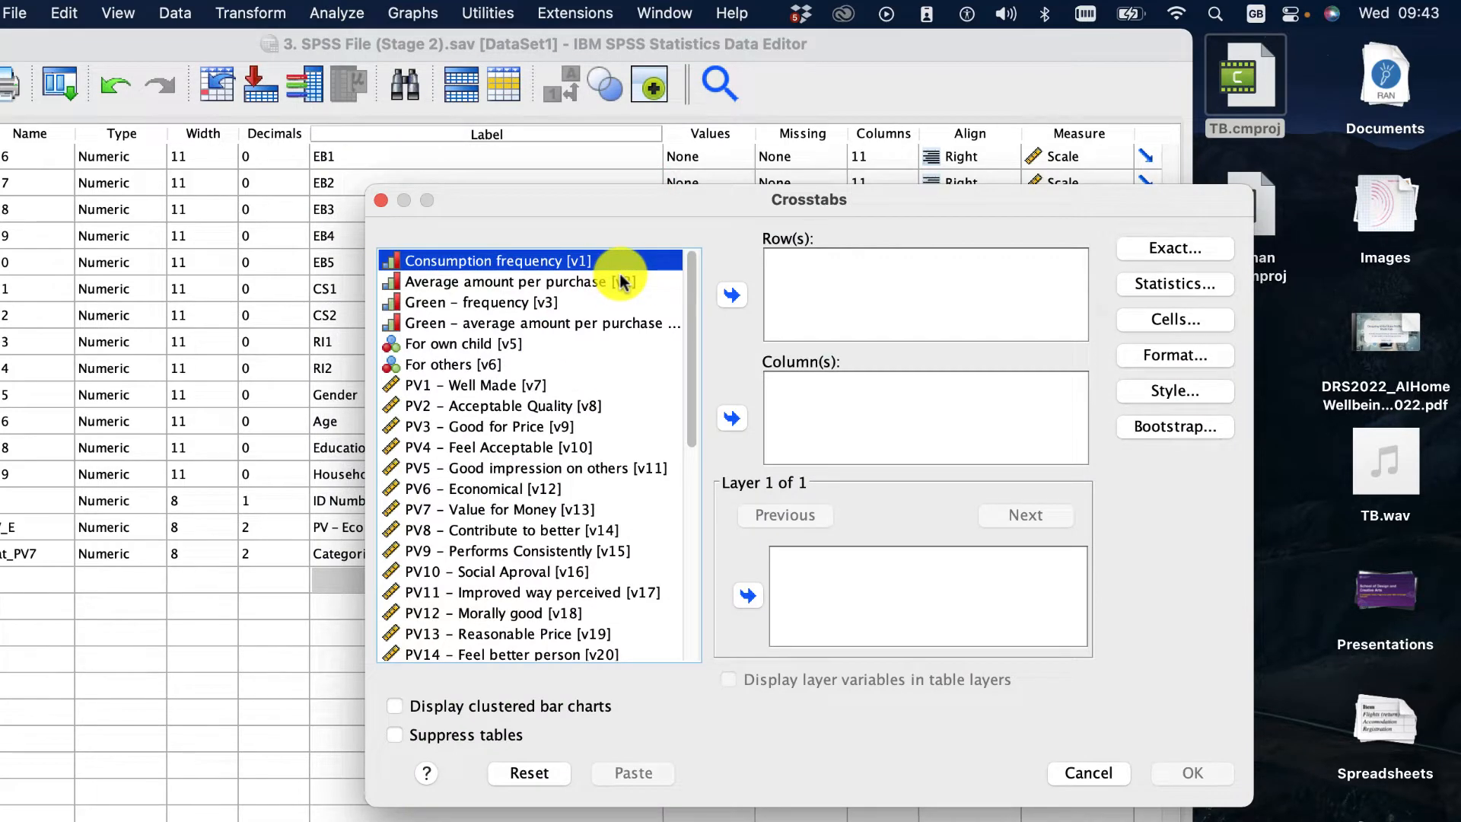
{"action": "left_click_drag", "start_coordinate": [692, 326], "coordinate": [697, 590]}
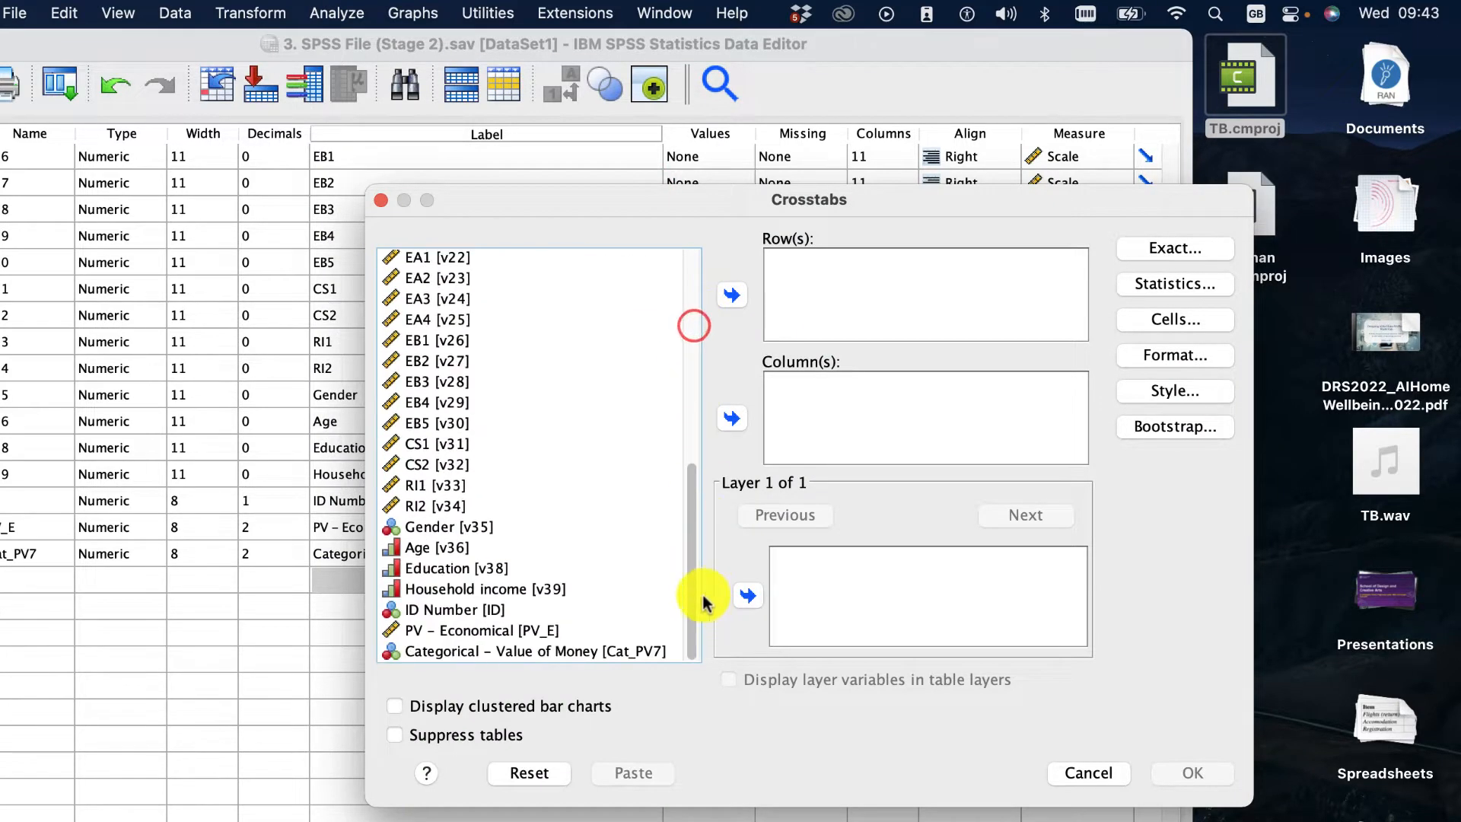
{"action": "left_click", "coordinate": [478, 648]}
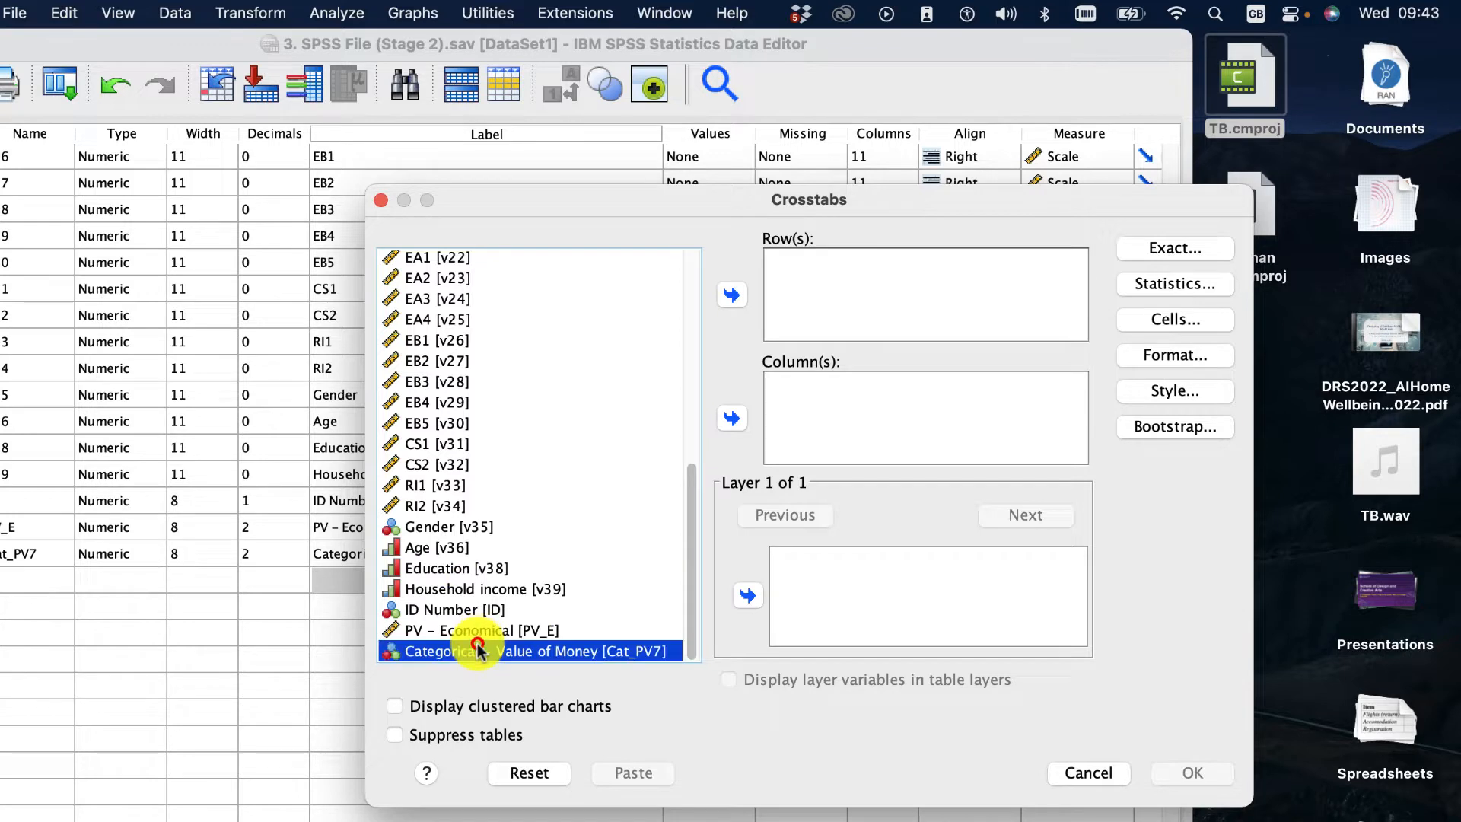
{"action": "left_click", "coordinate": [735, 299]}
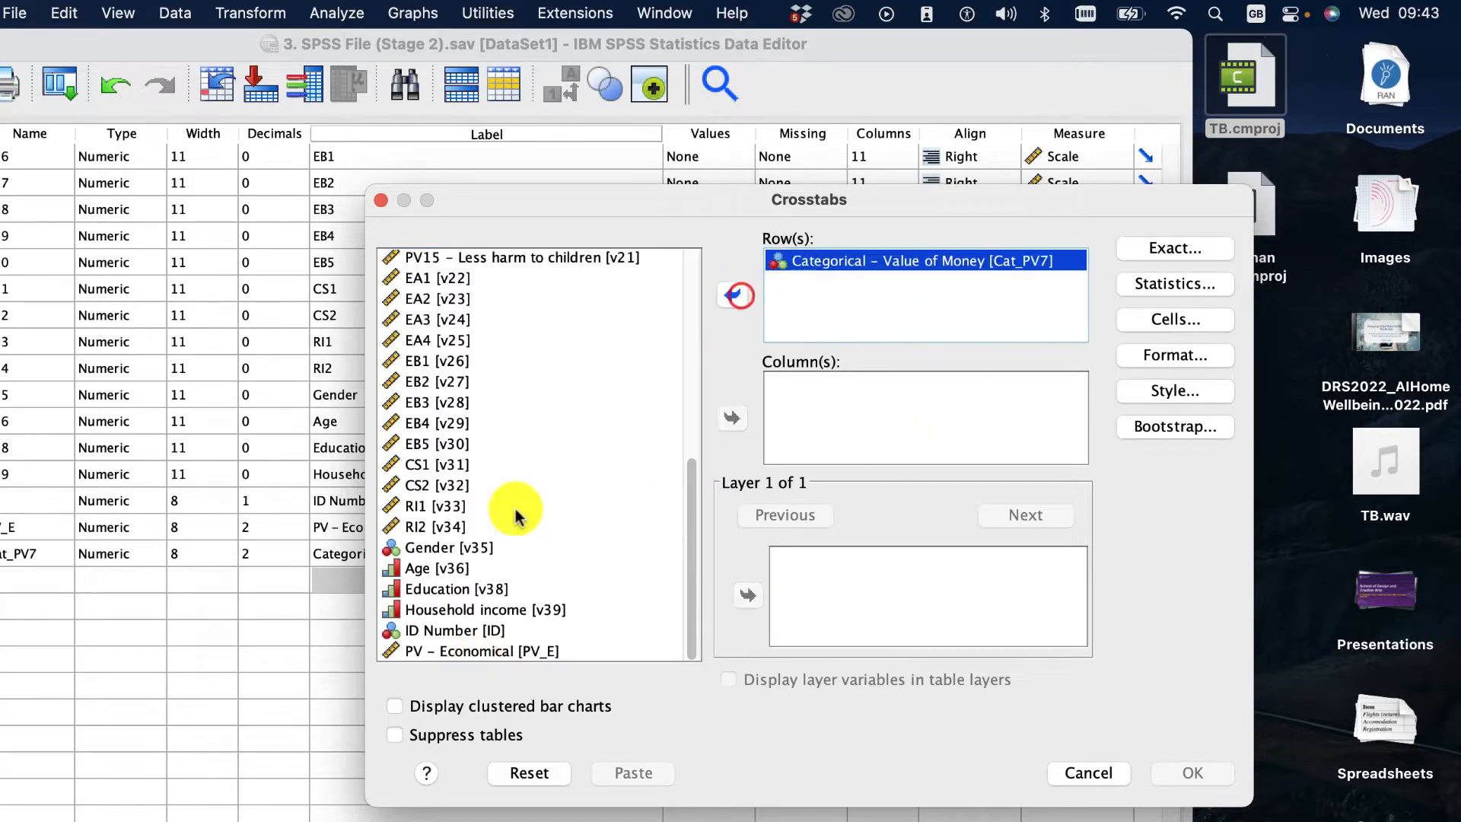
{"action": "left_click", "coordinate": [482, 547]}
{"action": "left_click", "coordinate": [729, 419]}
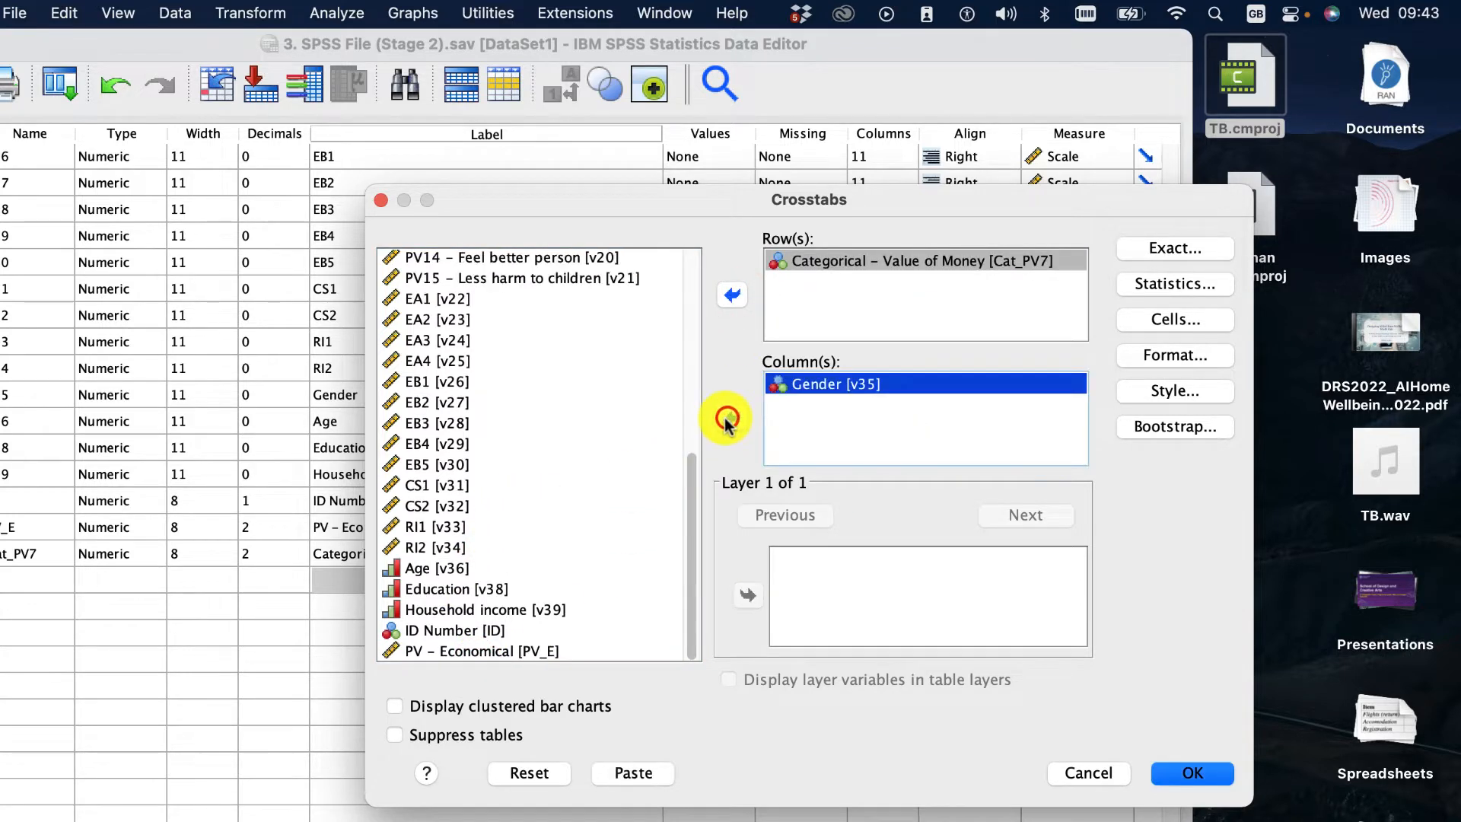
Step: Request Chi-square and Phi and Cramer's V for the crosstab, with observed counts and row, column and total percentages
{"action": "left_click_drag", "start_coordinate": [716, 199], "coordinate": [482, 200]}
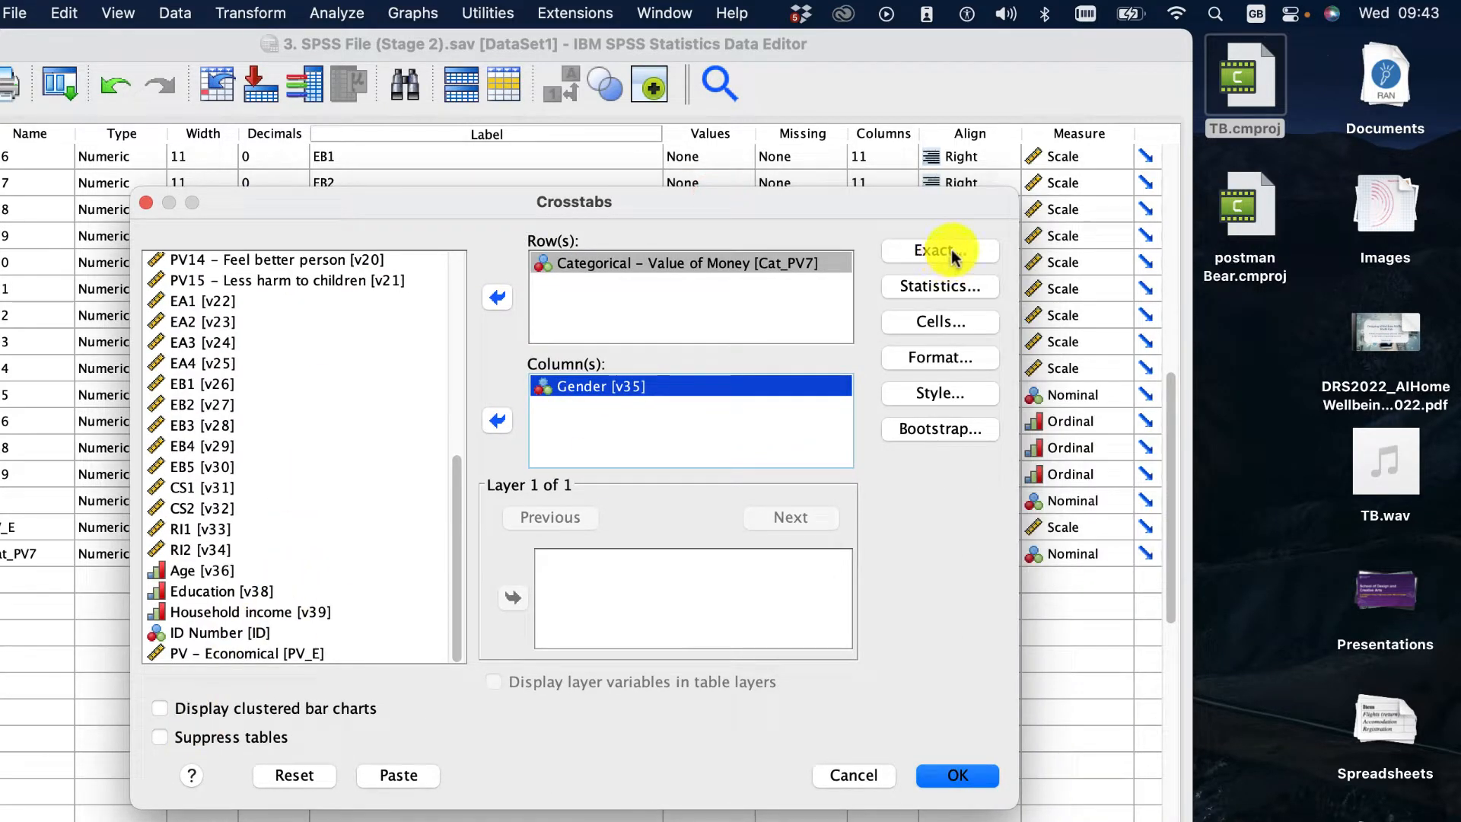
{"action": "left_click", "coordinate": [938, 280]}
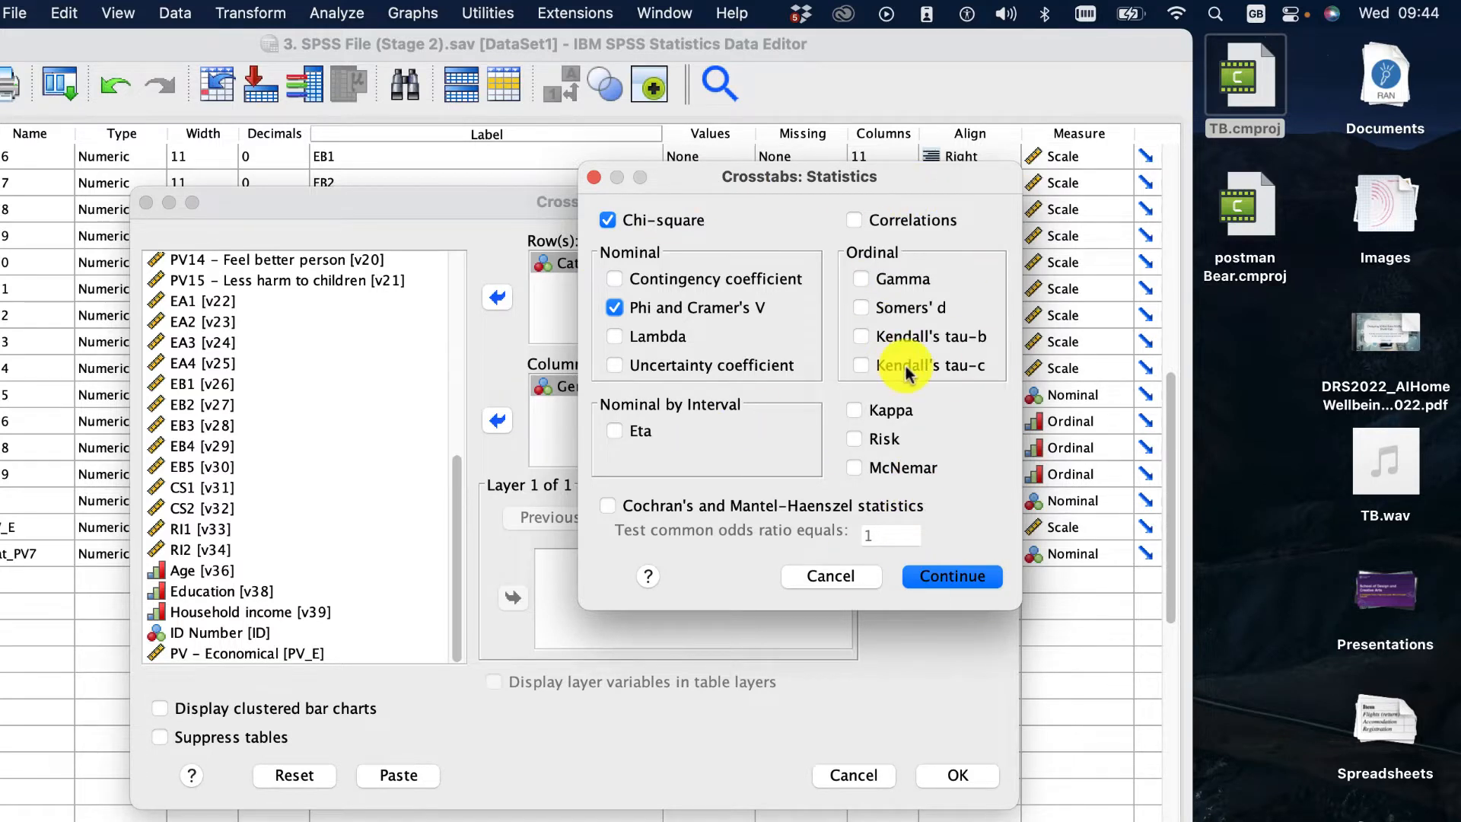
{"action": "left_click", "coordinate": [937, 578]}
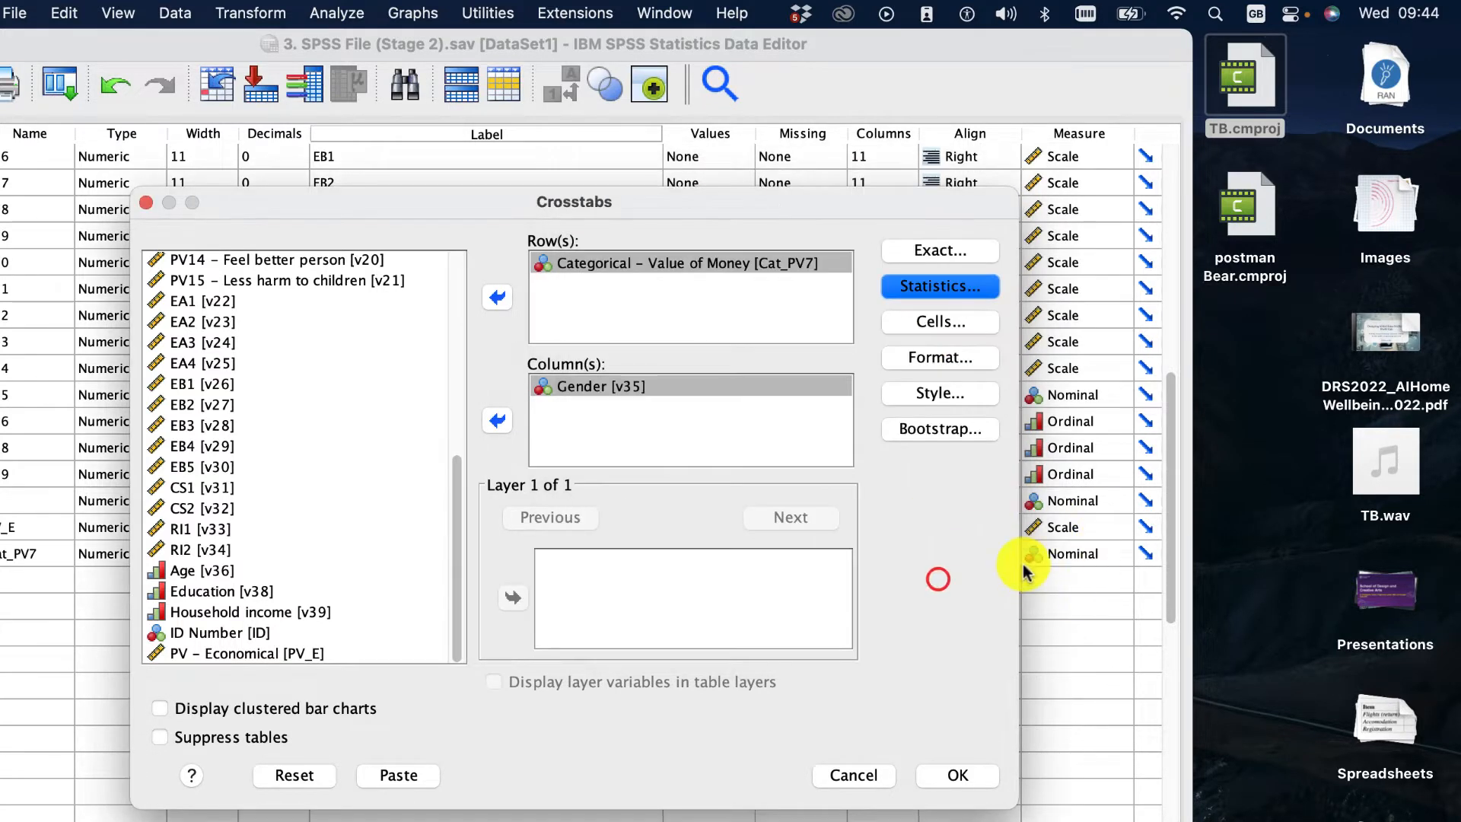
{"action": "left_click", "coordinate": [966, 323]}
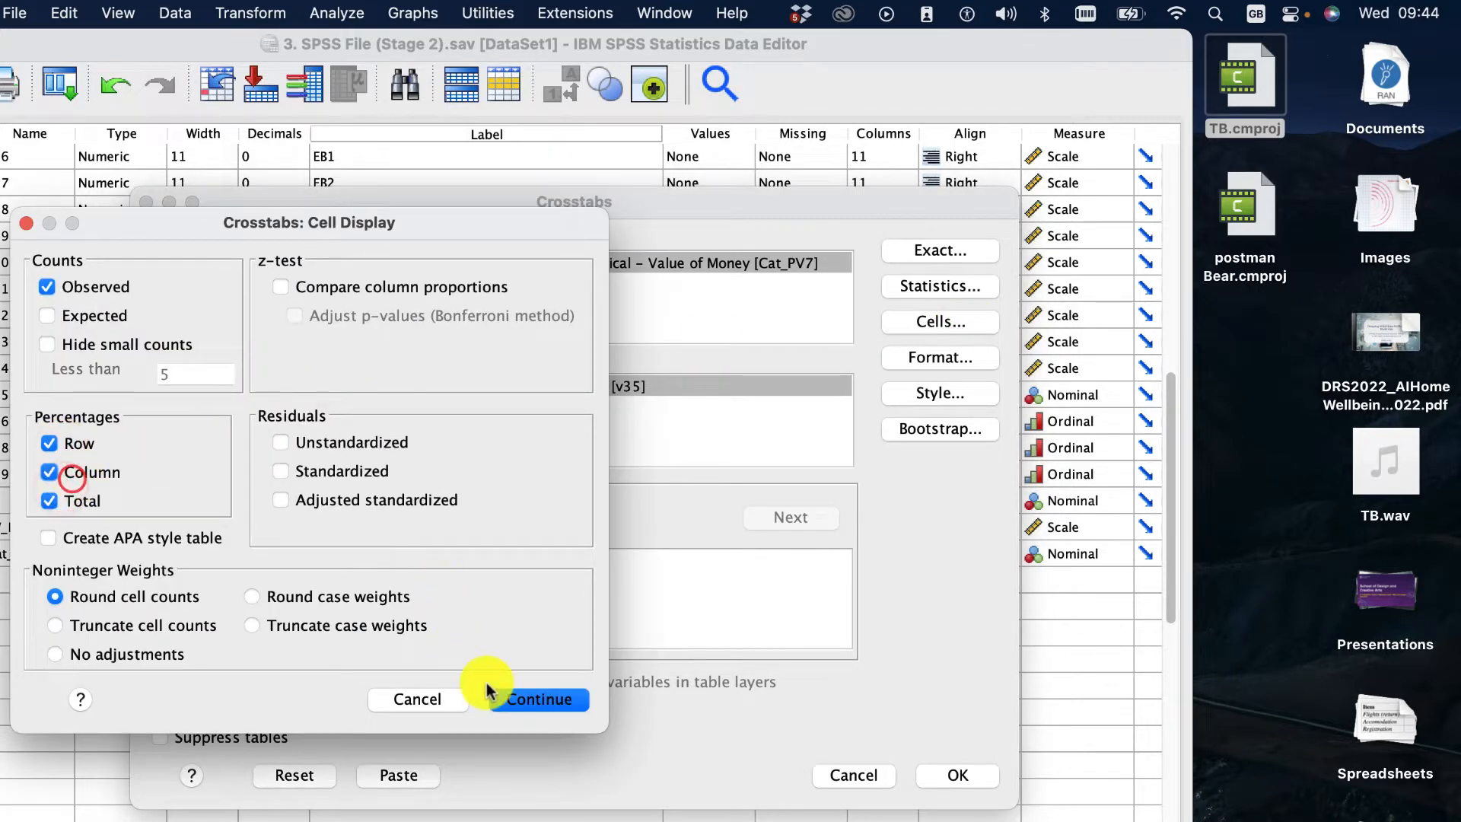
{"action": "left_click", "coordinate": [512, 696]}
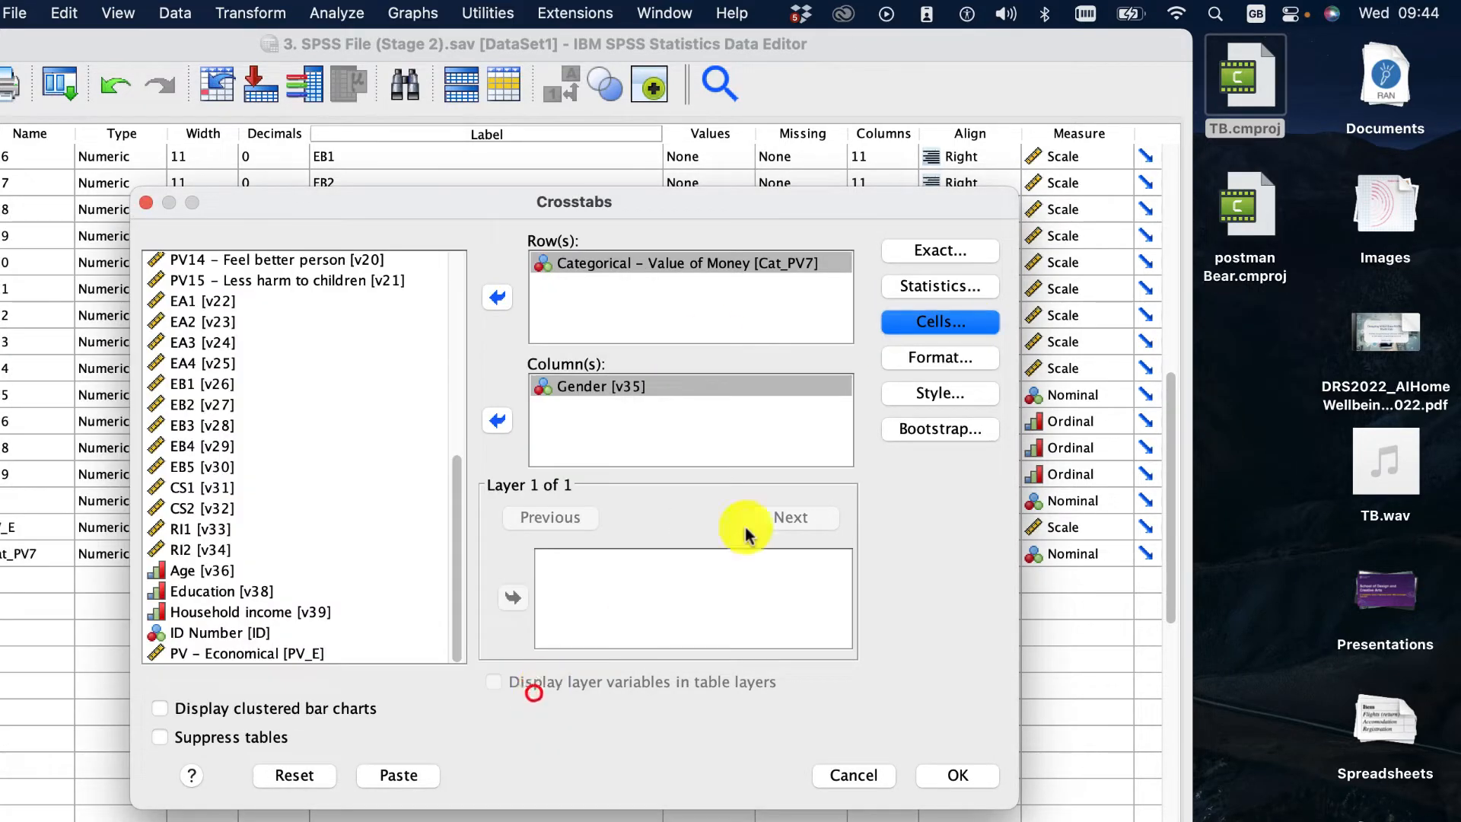
Step: Review the crosstab's Format, Style and Bootstrap options without changing any of them
{"action": "left_click", "coordinate": [957, 368]}
{"action": "left_click", "coordinate": [560, 567]}
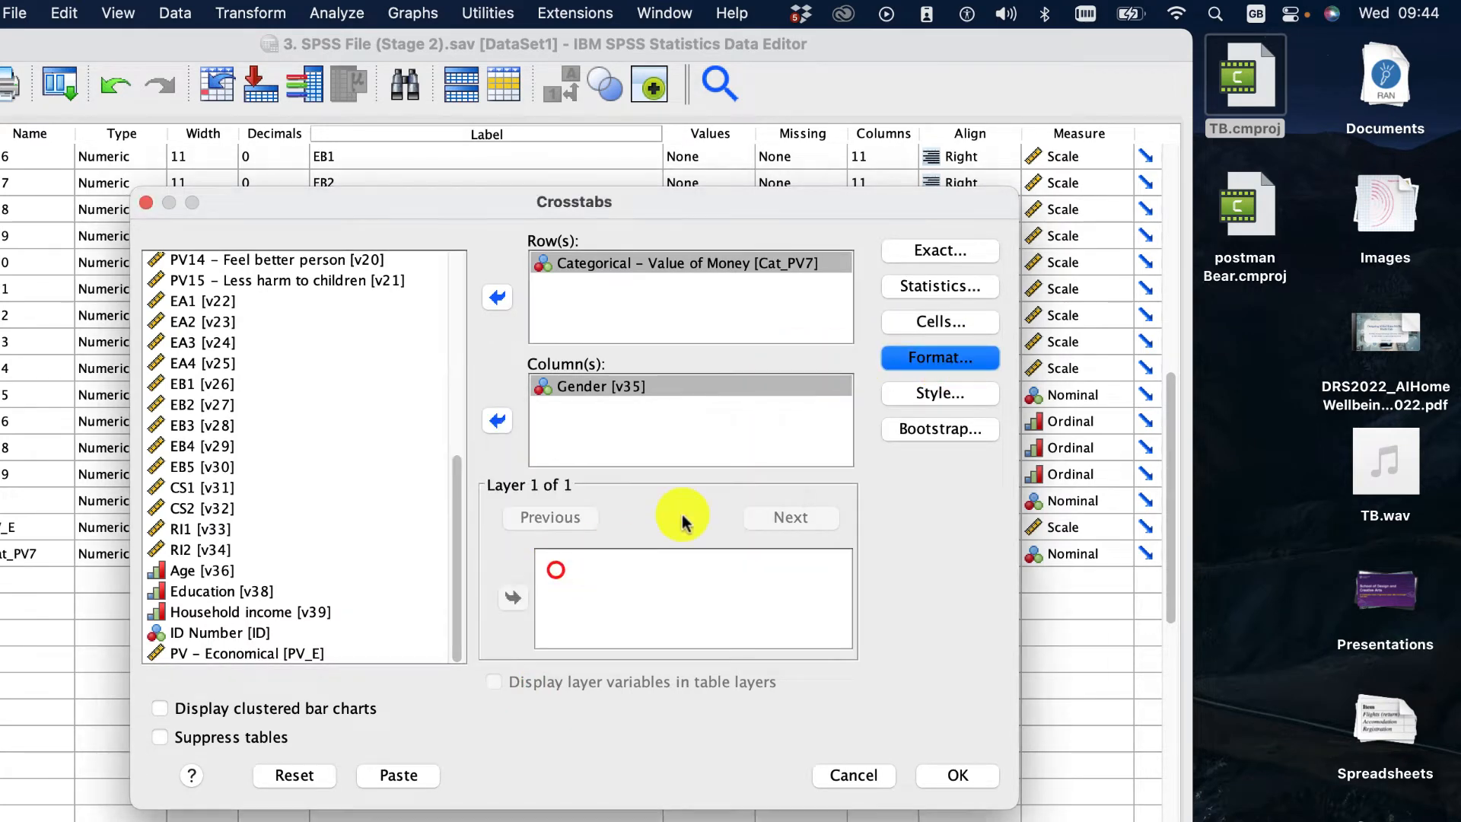
{"action": "left_click", "coordinate": [894, 392]}
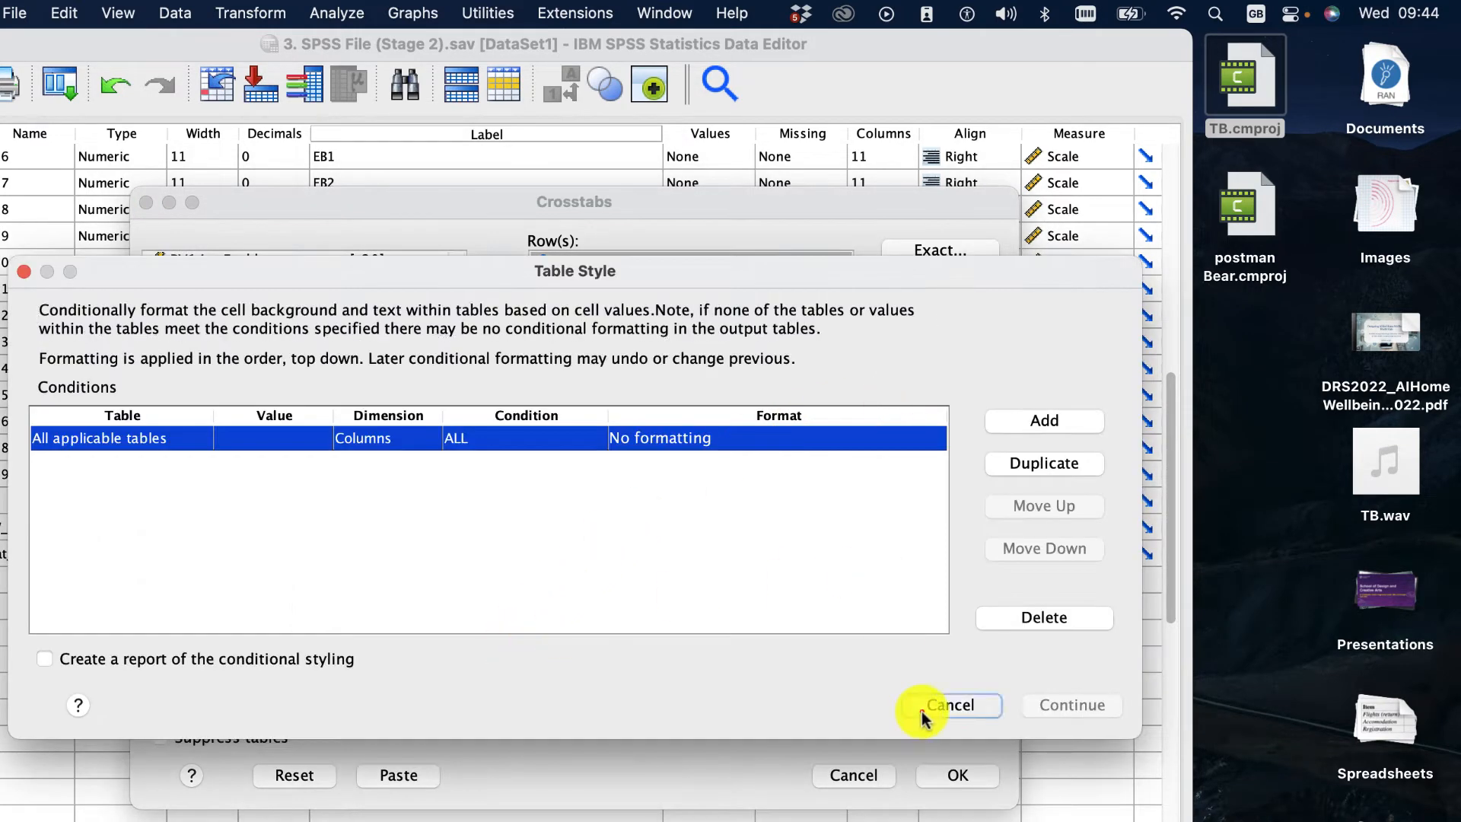
{"action": "left_click", "coordinate": [922, 708]}
{"action": "left_click", "coordinate": [961, 426]}
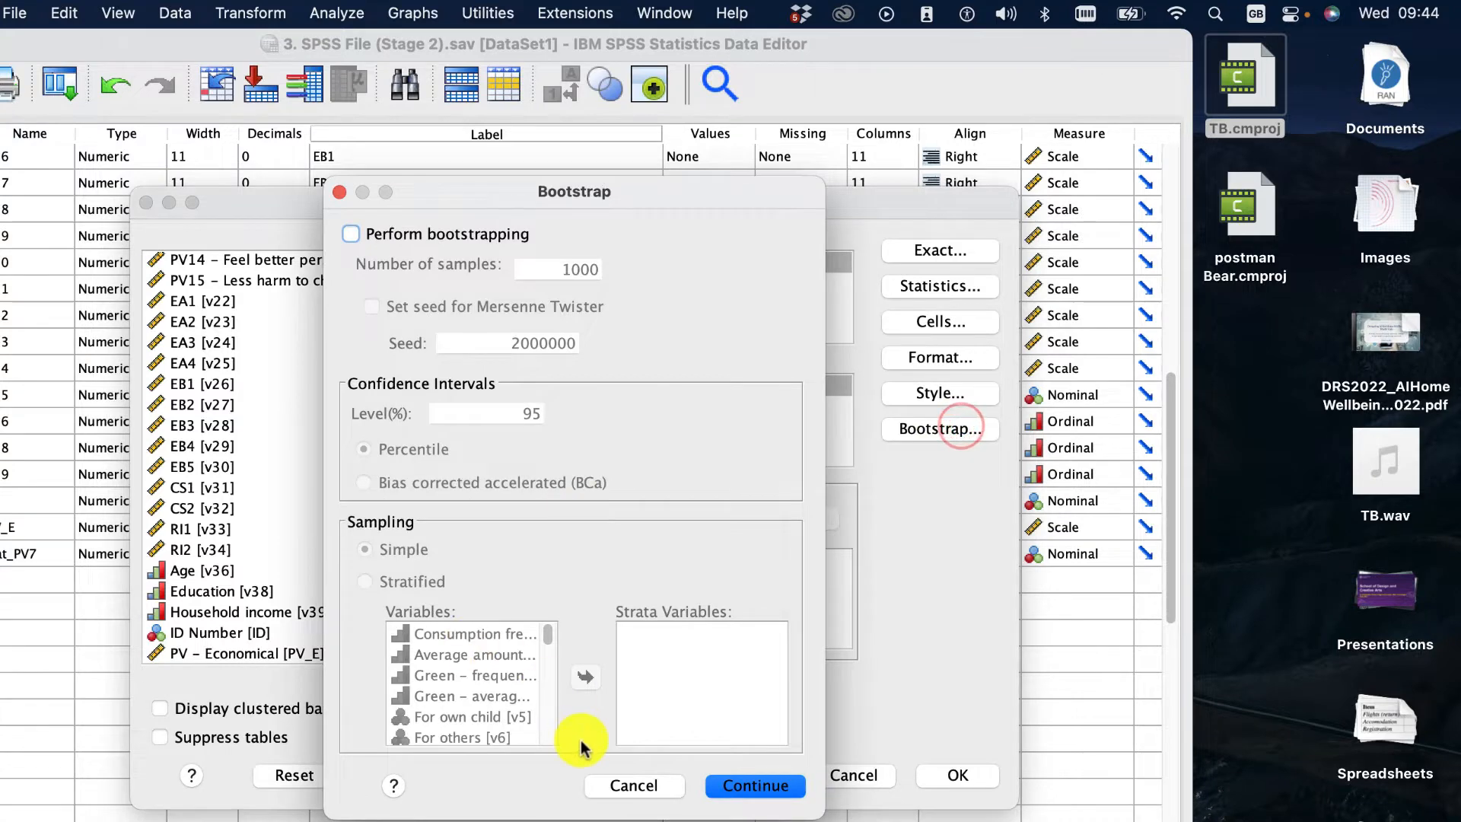
{"action": "left_click", "coordinate": [625, 791]}
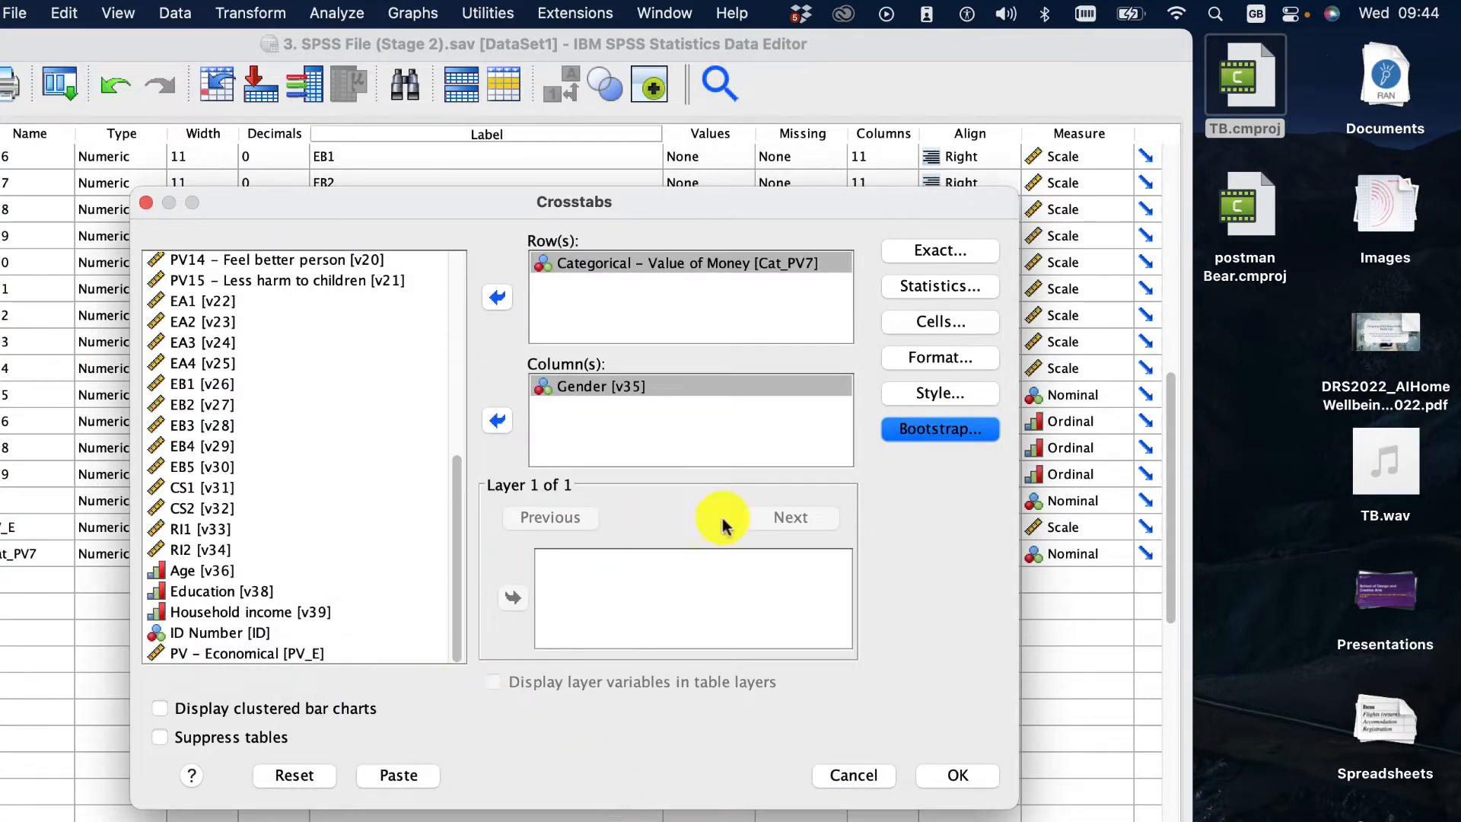
Step: Use Asymptotic only as the crosstab's exact test method and run the analysis
{"action": "left_click", "coordinate": [977, 245]}
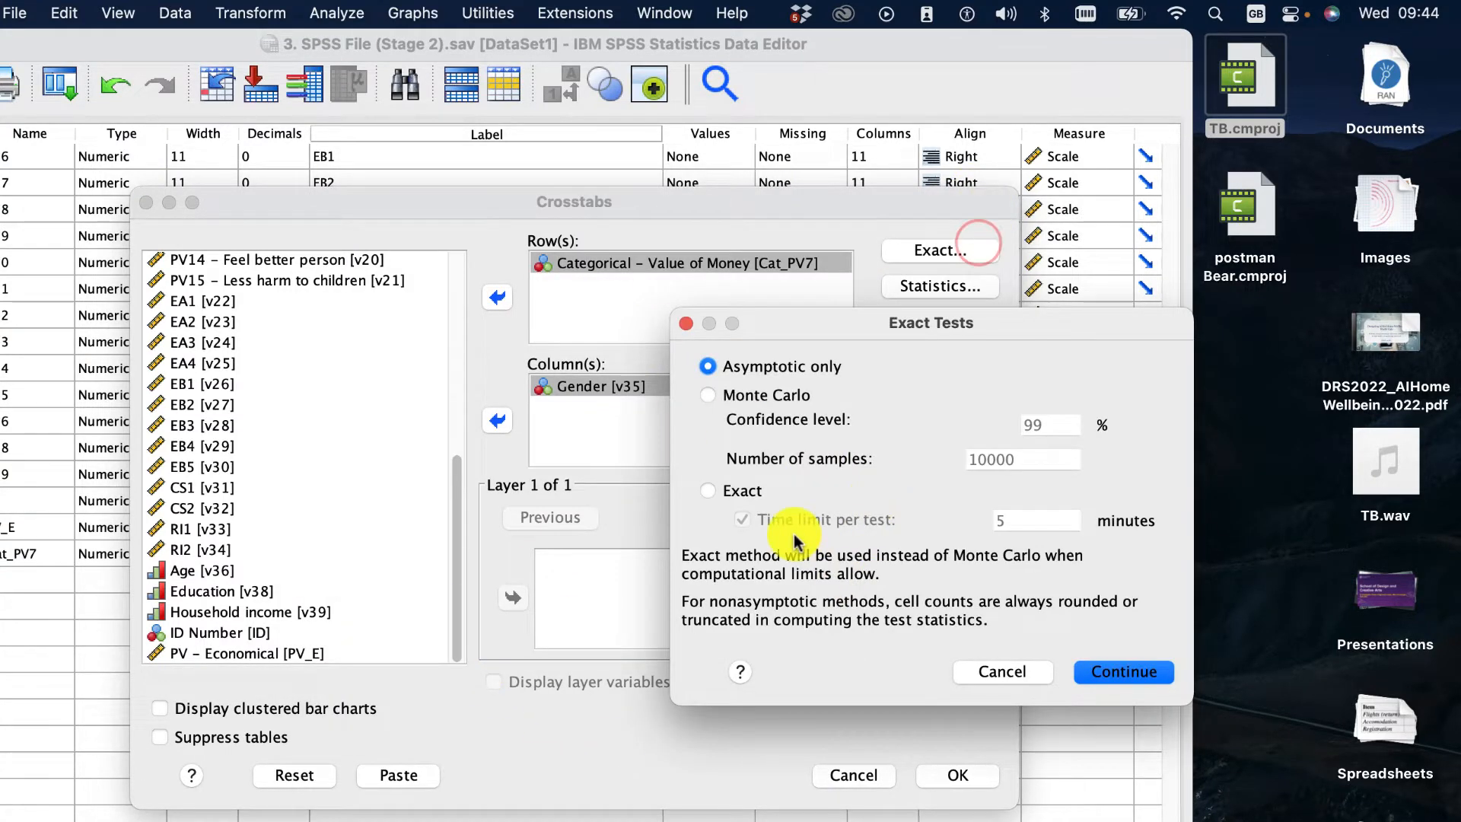
{"action": "left_click", "coordinate": [745, 492]}
{"action": "left_click", "coordinate": [750, 369]}
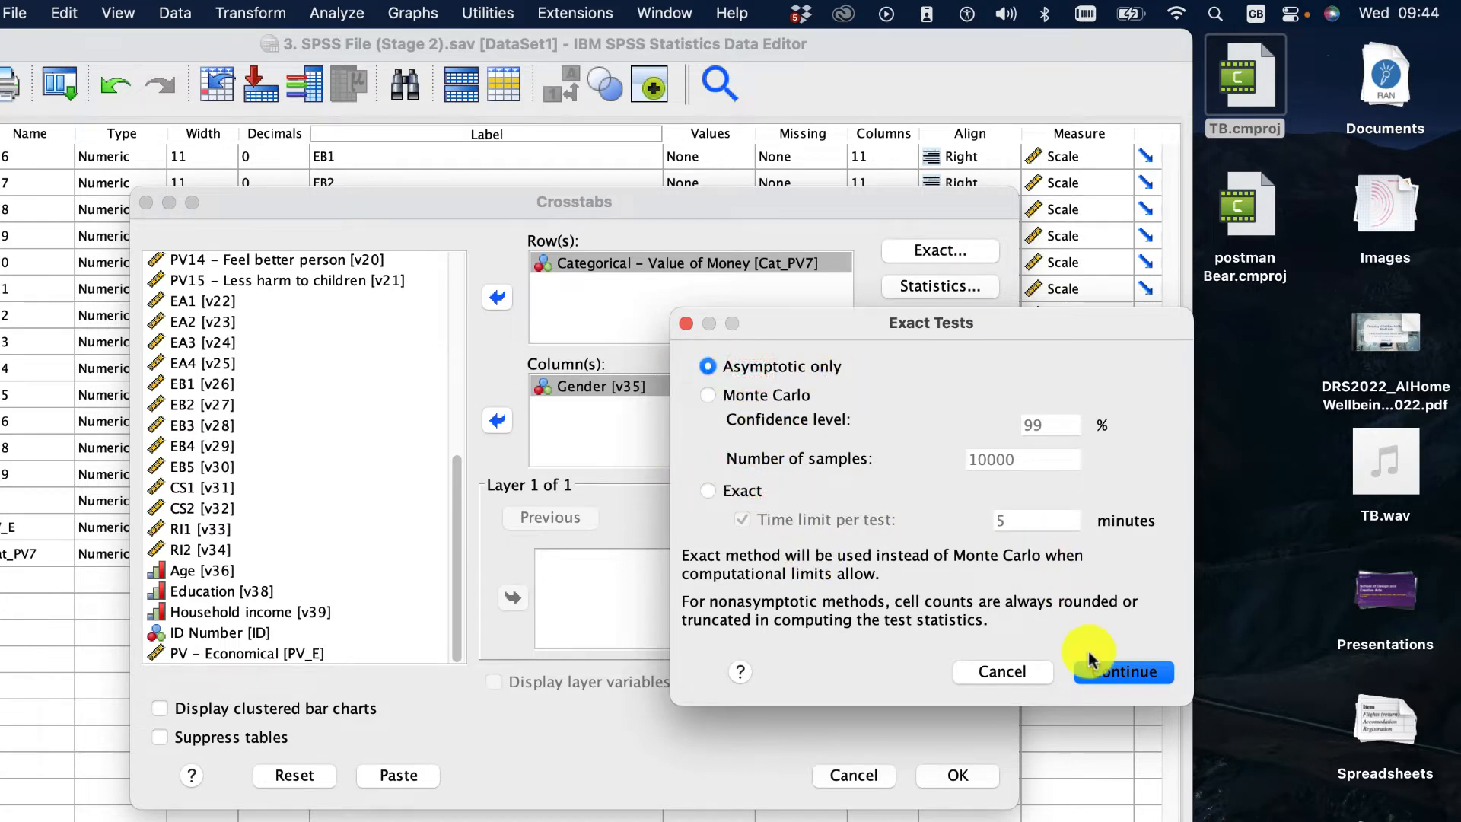
{"action": "left_click", "coordinate": [1139, 672]}
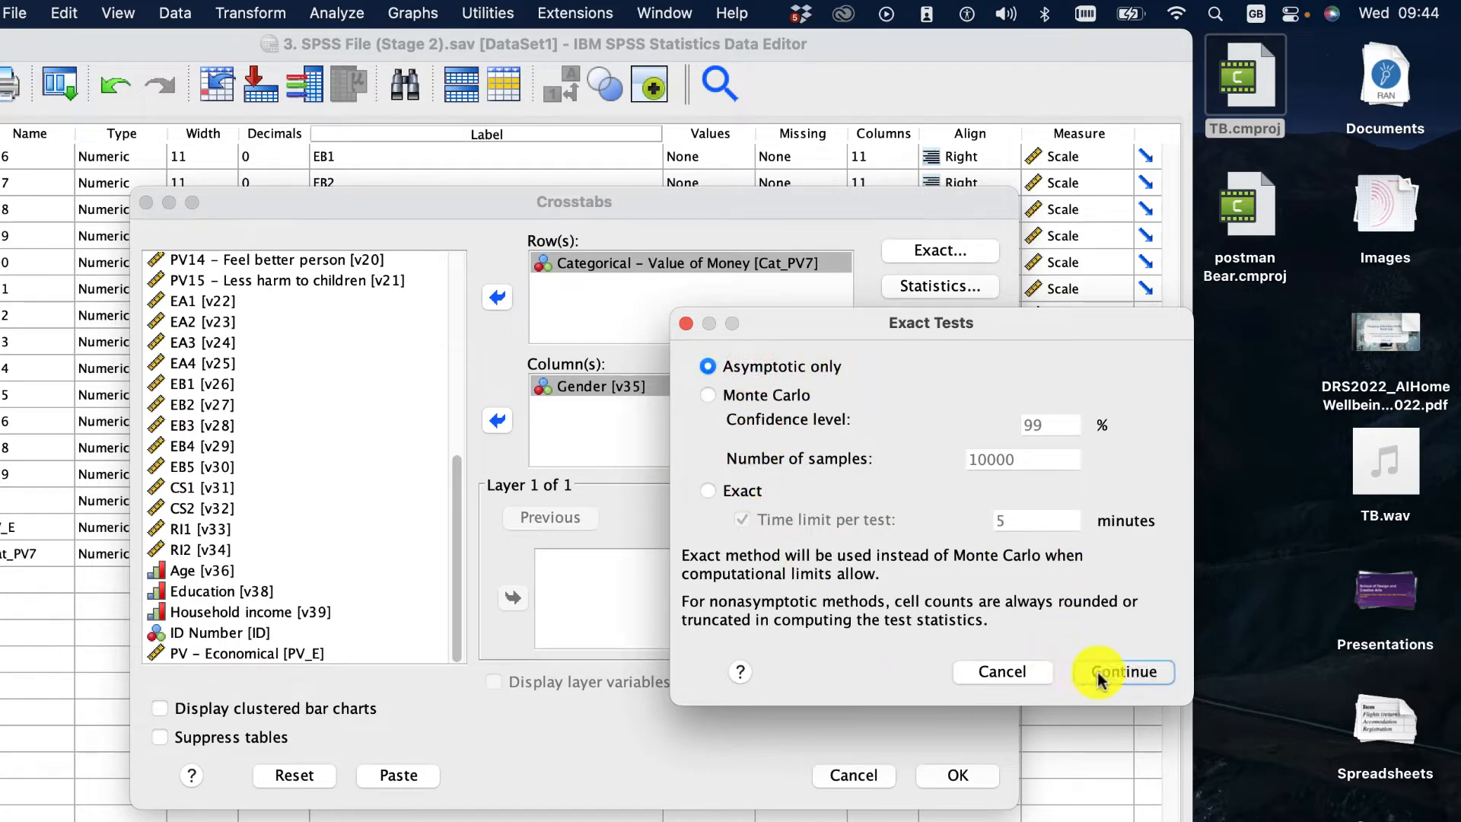
{"action": "left_click", "coordinate": [1098, 671]}
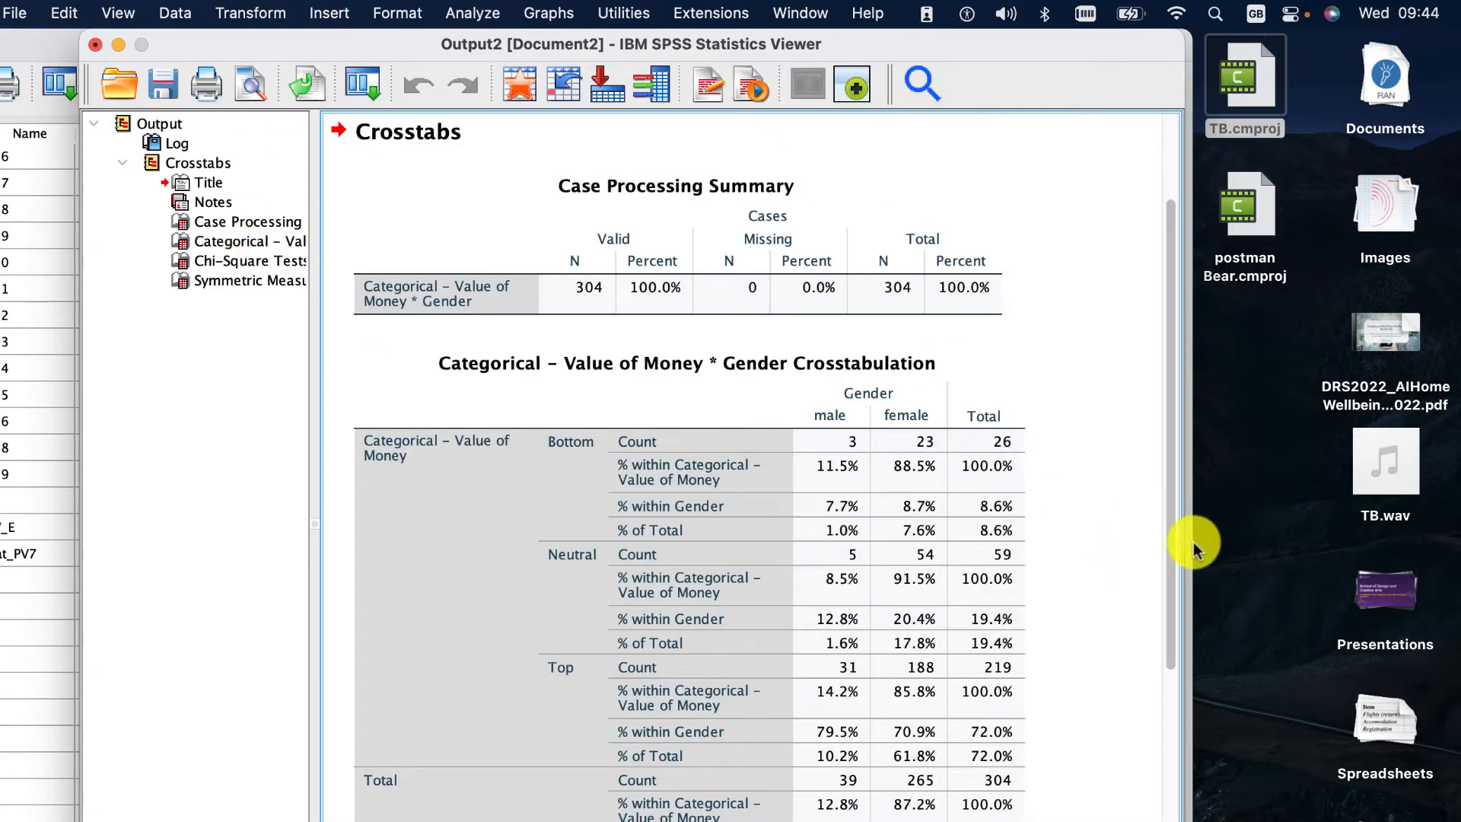
Step: Examine the Categorical – Value of Money by Gender crosstabulation and the Chi-Square Tests table in the output
{"action": "left_click", "coordinate": [1189, 547]}
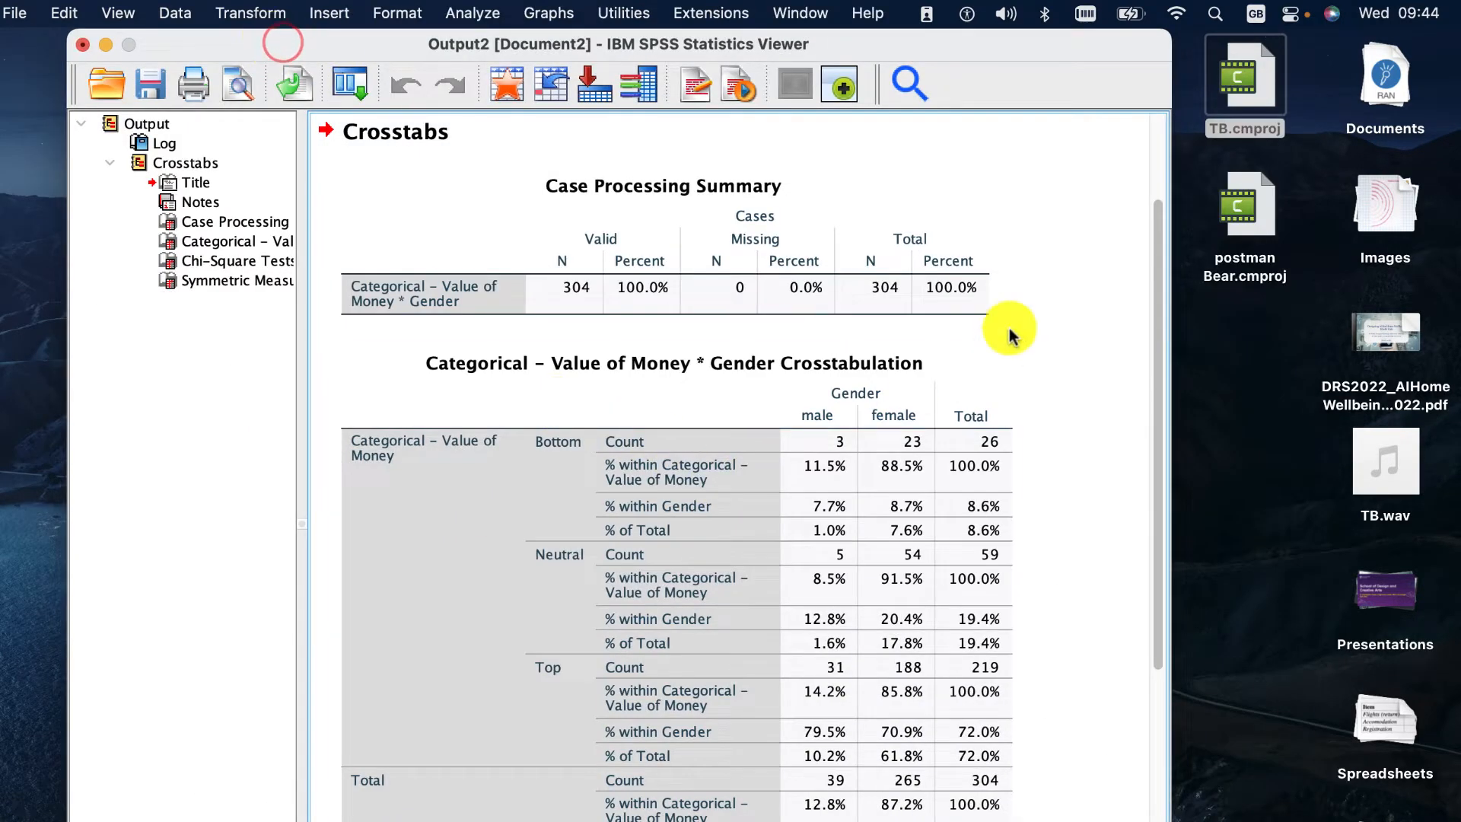
{"action": "left_click", "coordinate": [819, 452]}
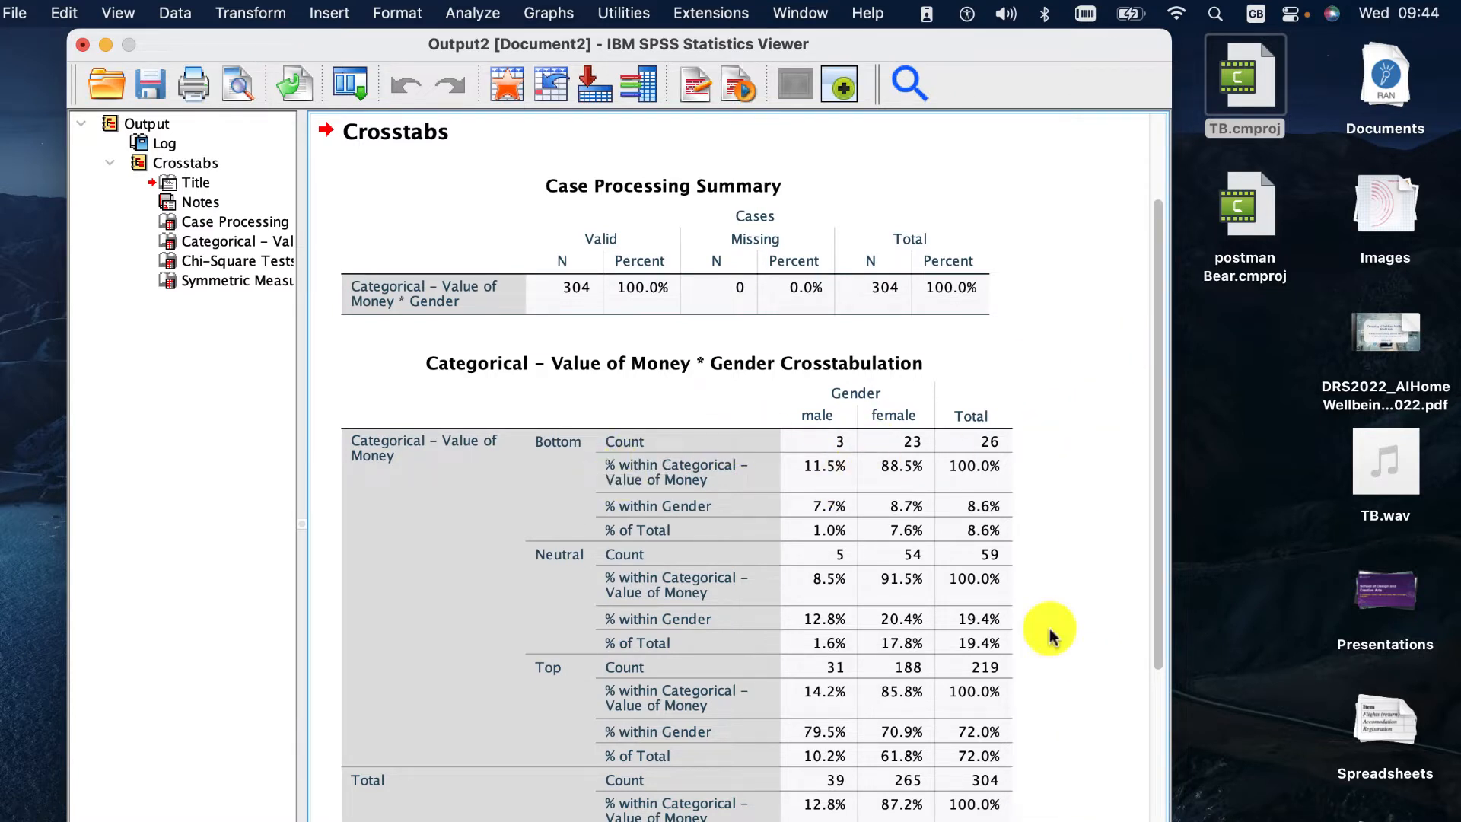
{"action": "scroll", "coordinate": [894, 664], "scroll_direction": "down", "scroll_amount": 2}
{"action": "scroll", "coordinate": [894, 664], "scroll_direction": "down", "scroll_amount": 1}
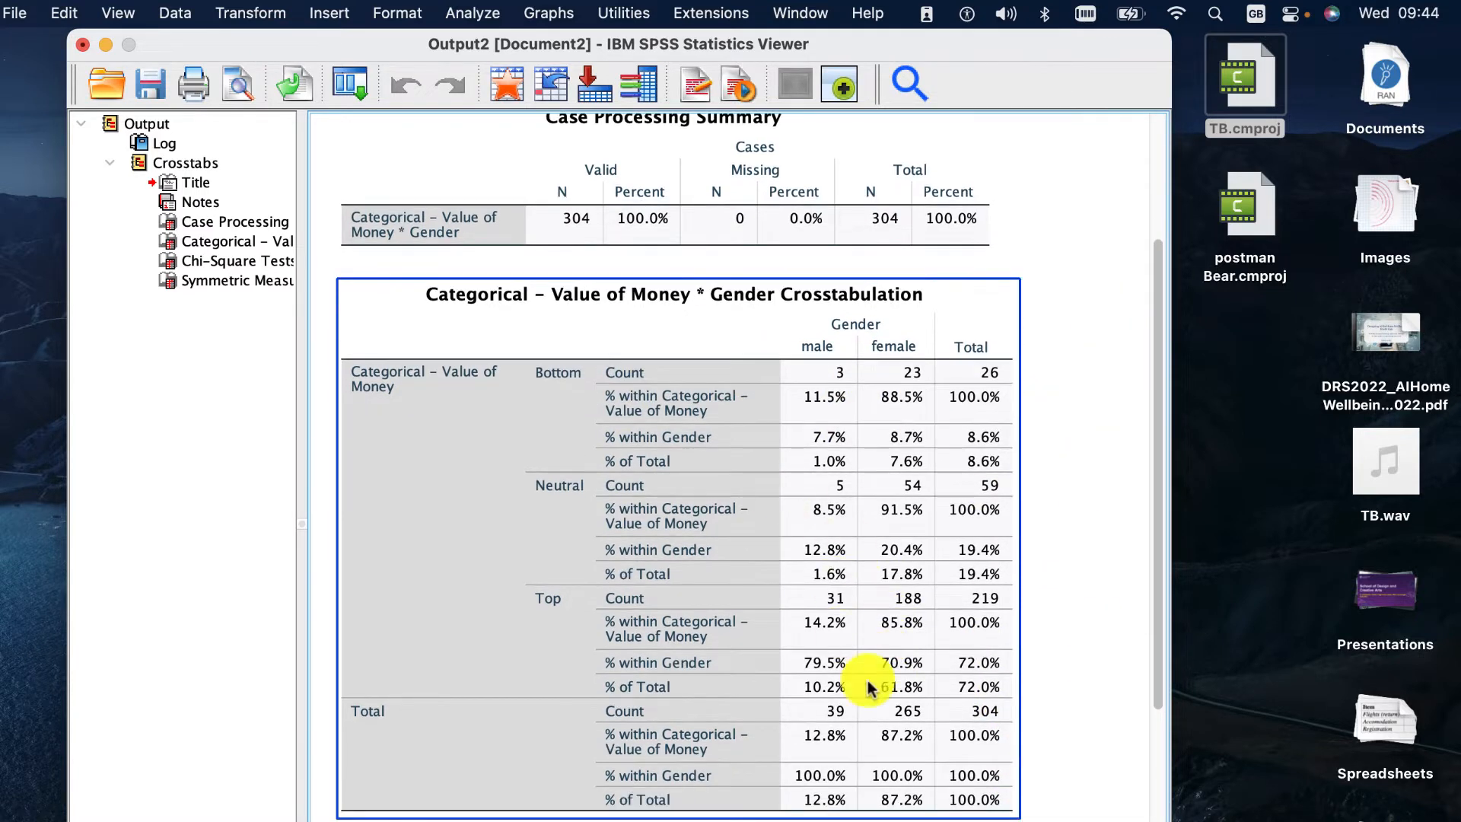
{"action": "scroll", "coordinate": [874, 677], "scroll_direction": "down", "scroll_amount": 1}
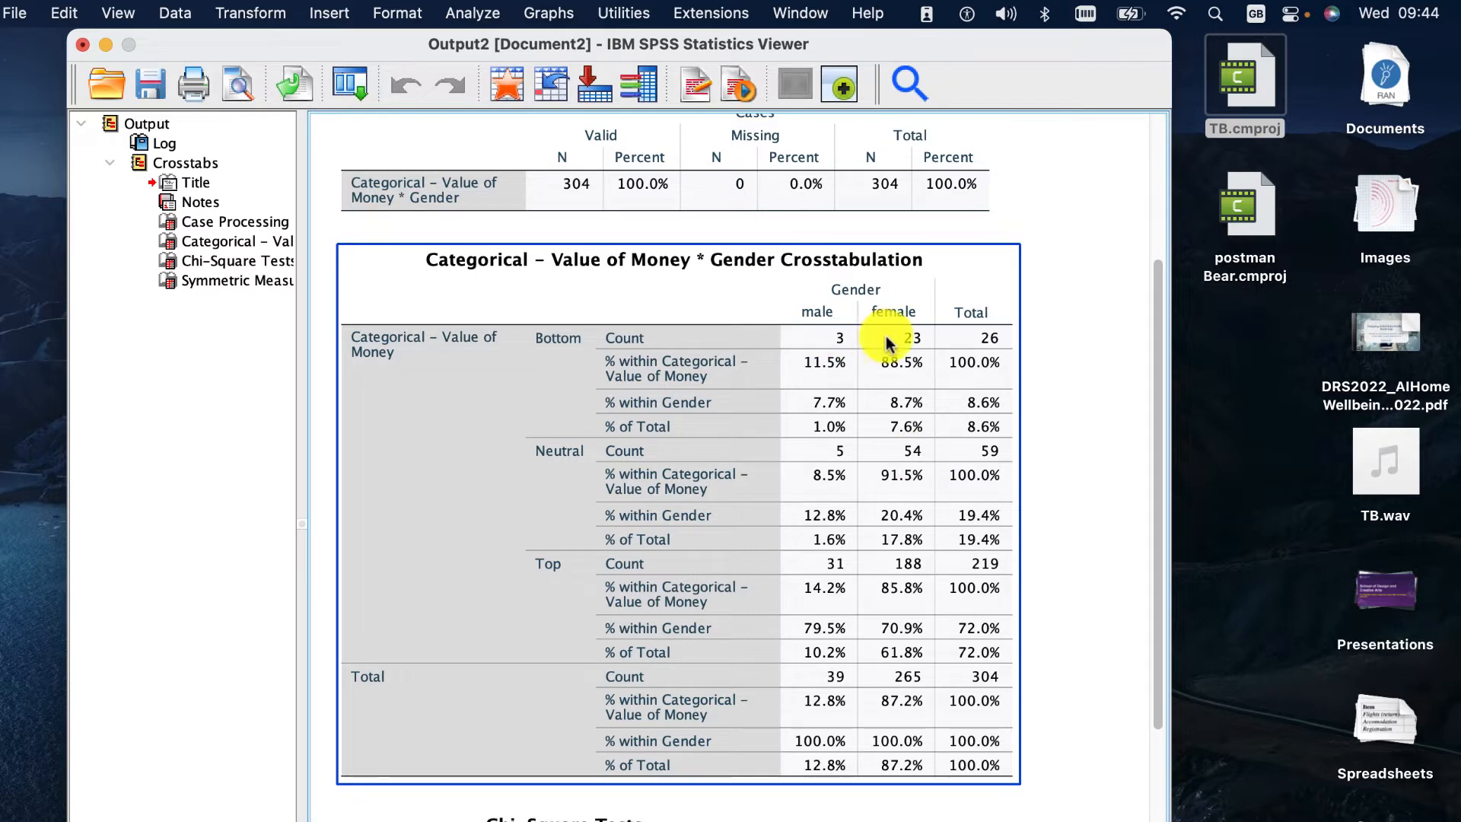
{"action": "left_click_drag", "start_coordinate": [1156, 416], "coordinate": [1148, 456]}
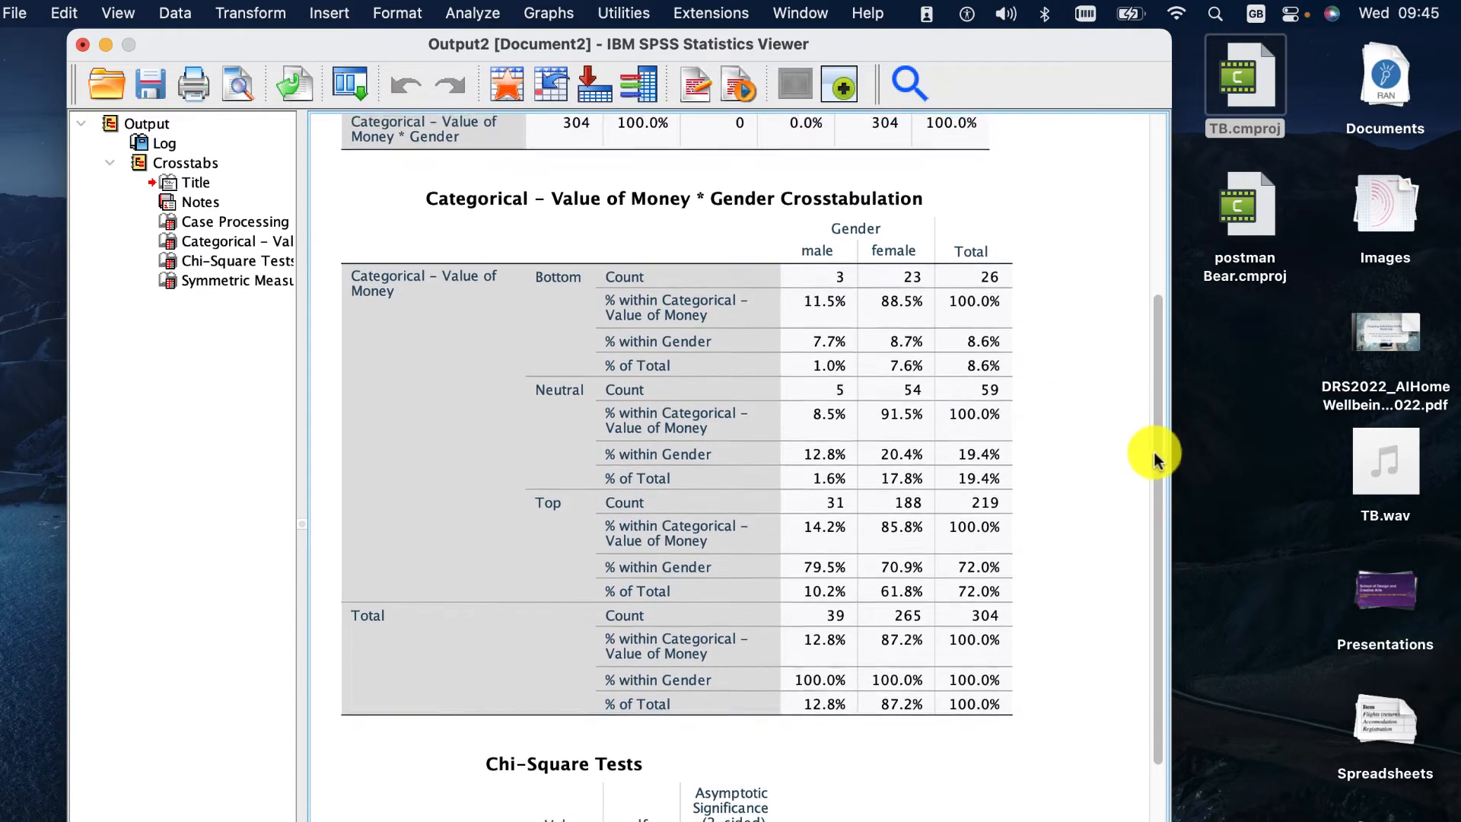
{"action": "left_click", "coordinate": [979, 350]}
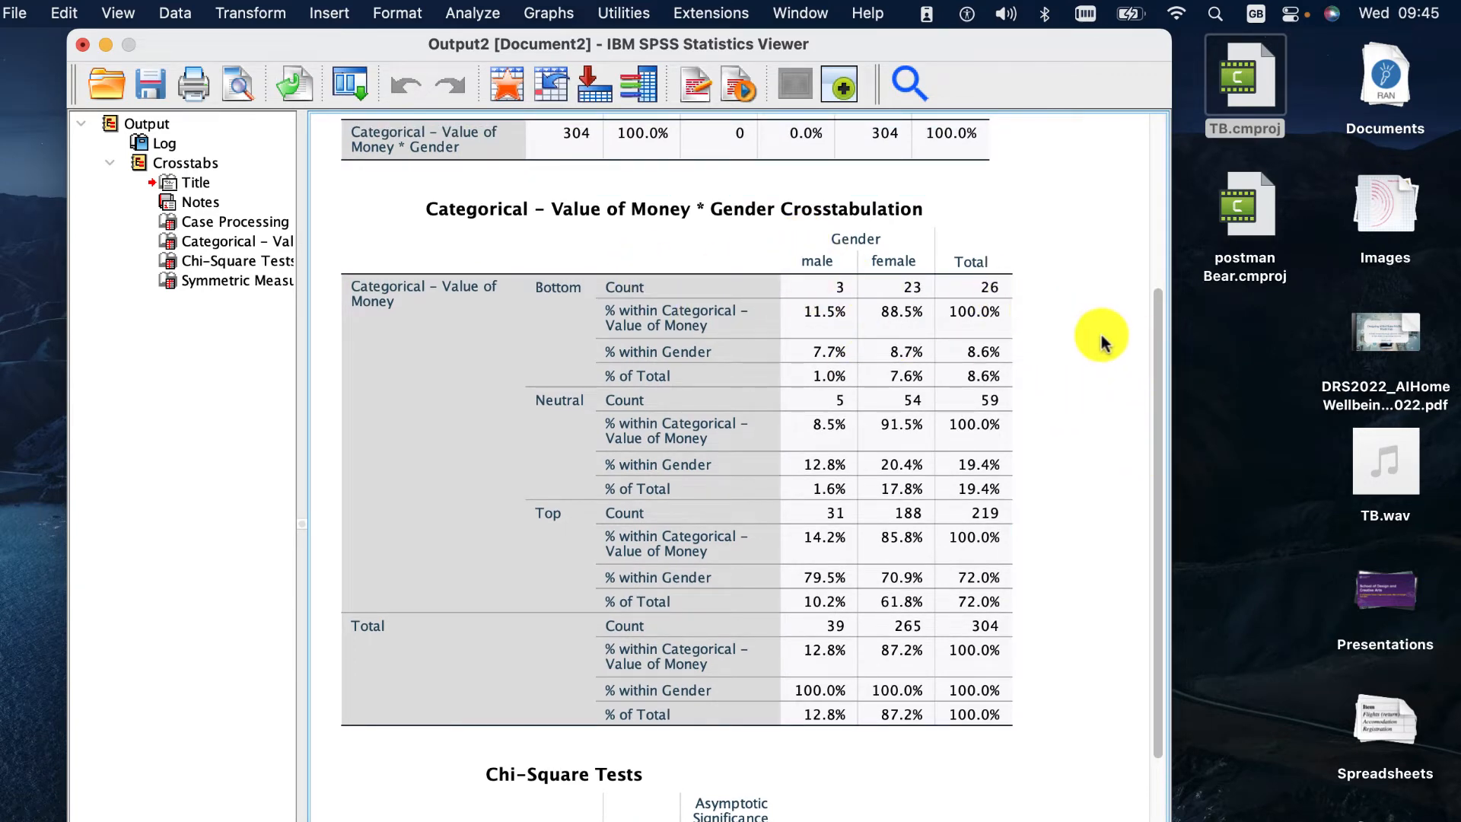
{"action": "left_click_drag", "start_coordinate": [1151, 350], "coordinate": [1167, 532]}
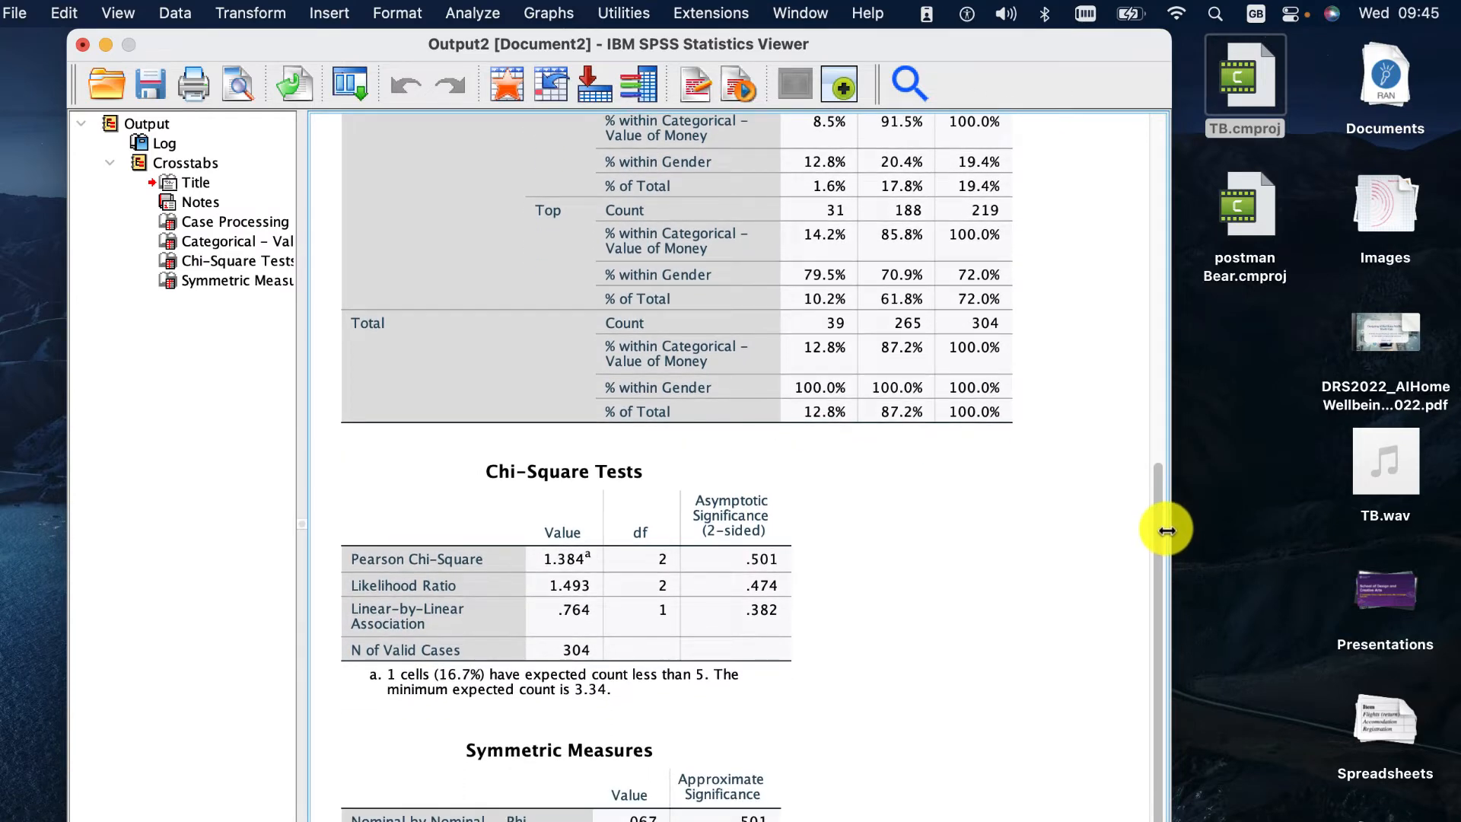
{"action": "left_click_drag", "start_coordinate": [1164, 518], "coordinate": [1194, 368]}
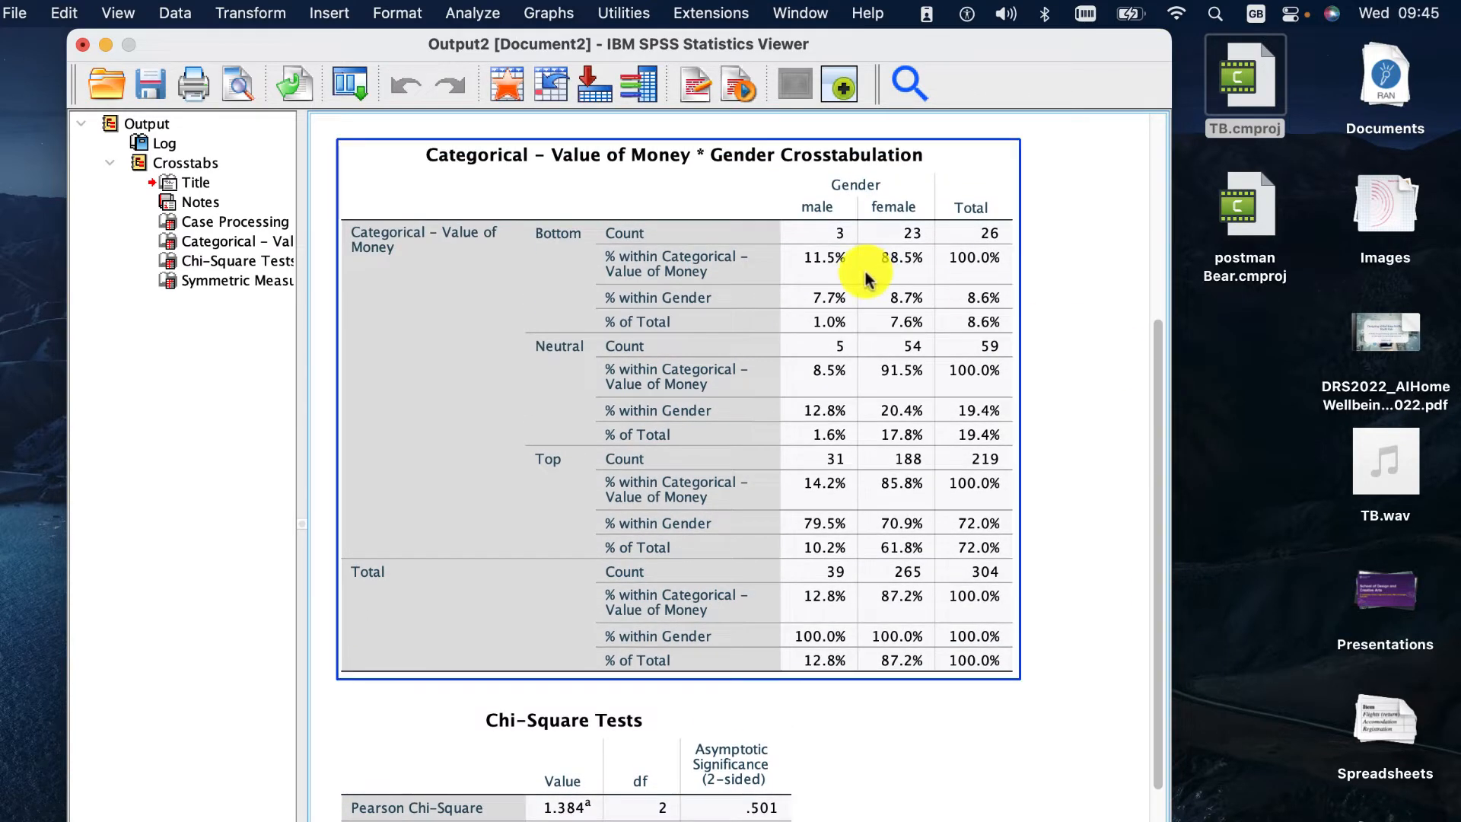
Step: Check the expected-count footnote under Chi-Square Tests, then read the male and female figures for the Bottom, Neutral and Top categories
{"action": "scroll", "coordinate": [1166, 373], "scroll_direction": "down", "scroll_amount": 5}
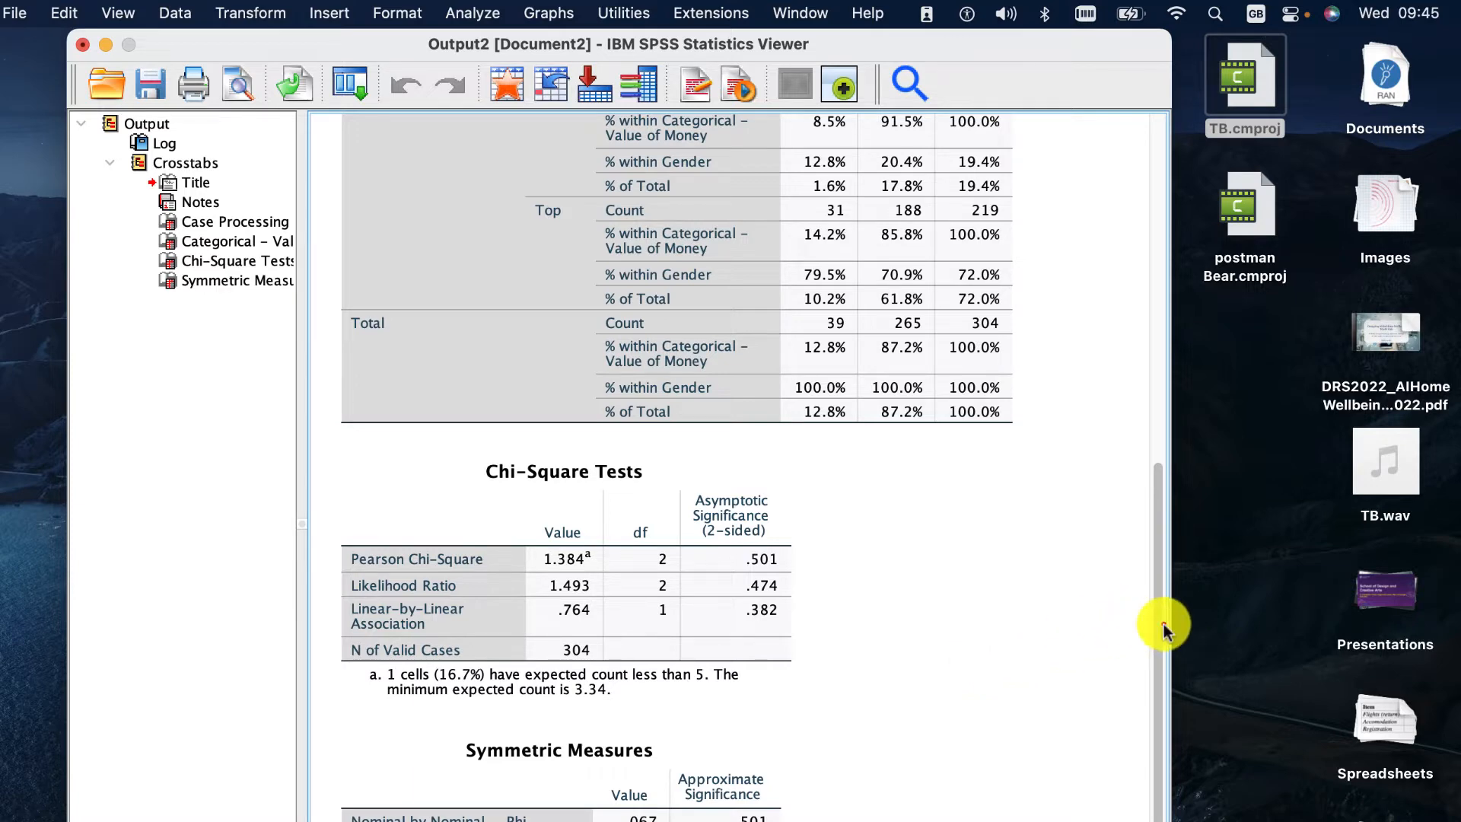
{"action": "mouse_move", "coordinate": [1164, 628]}
{"action": "left_mouse_down"}
{"action": "mouse_move", "coordinate": [1199, 449]}
{"action": "mouse_move", "coordinate": [1200, 466]}
{"action": "left_mouse_up"}
{"action": "left_click", "coordinate": [789, 385]}
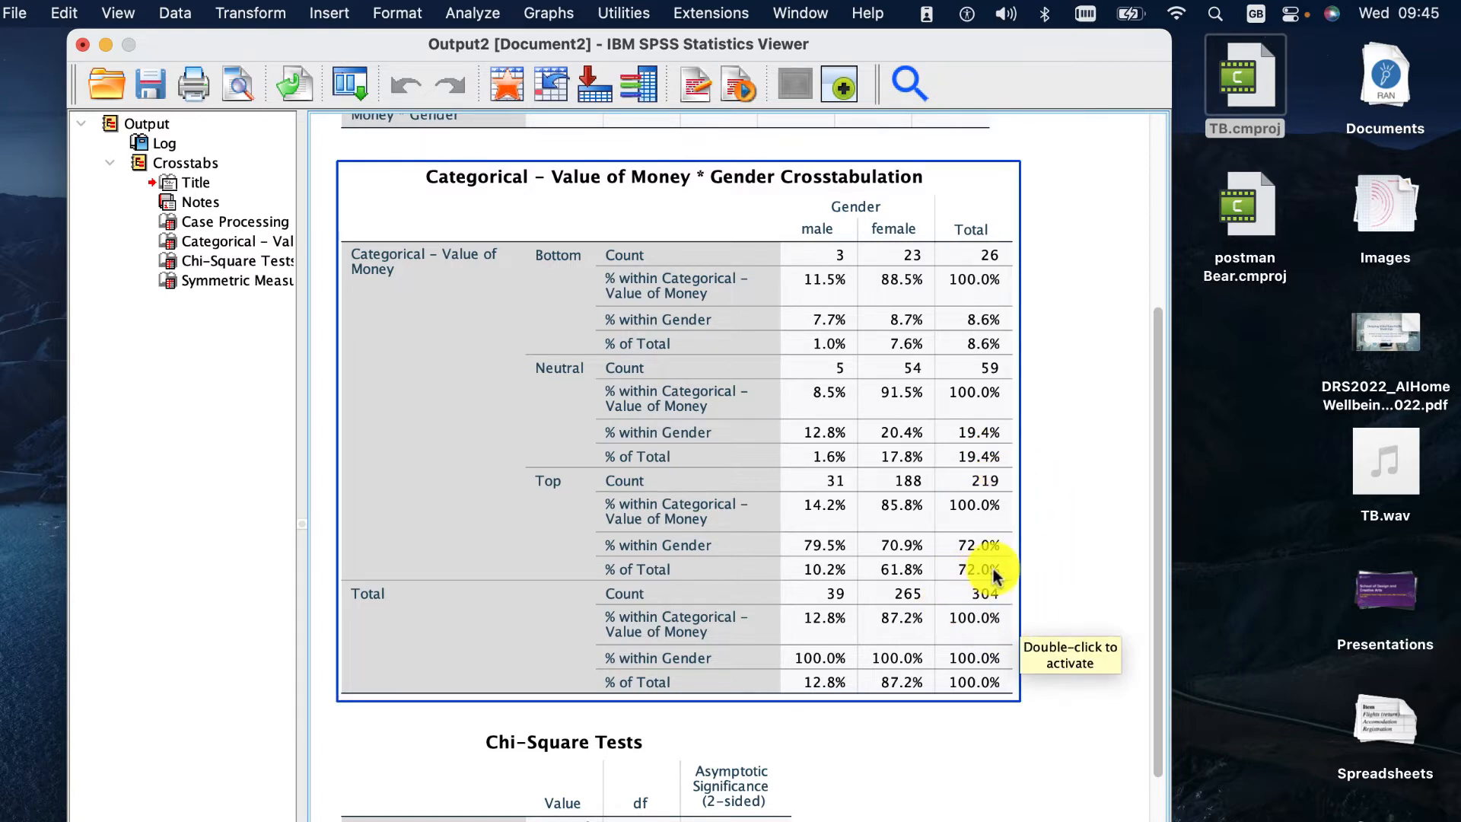
{"action": "left_click", "coordinate": [1036, 528]}
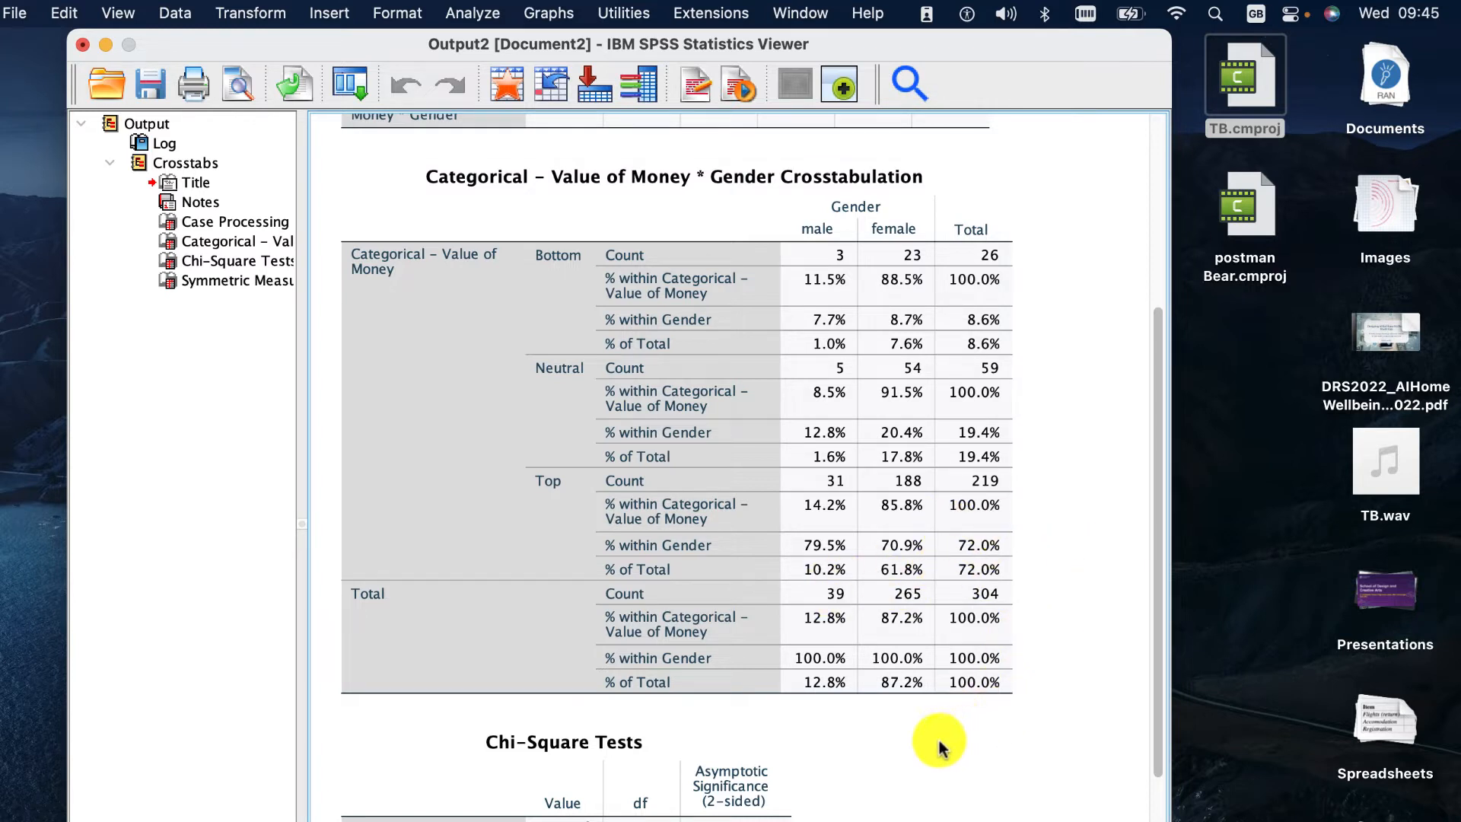
{"action": "left_click", "coordinate": [809, 559]}
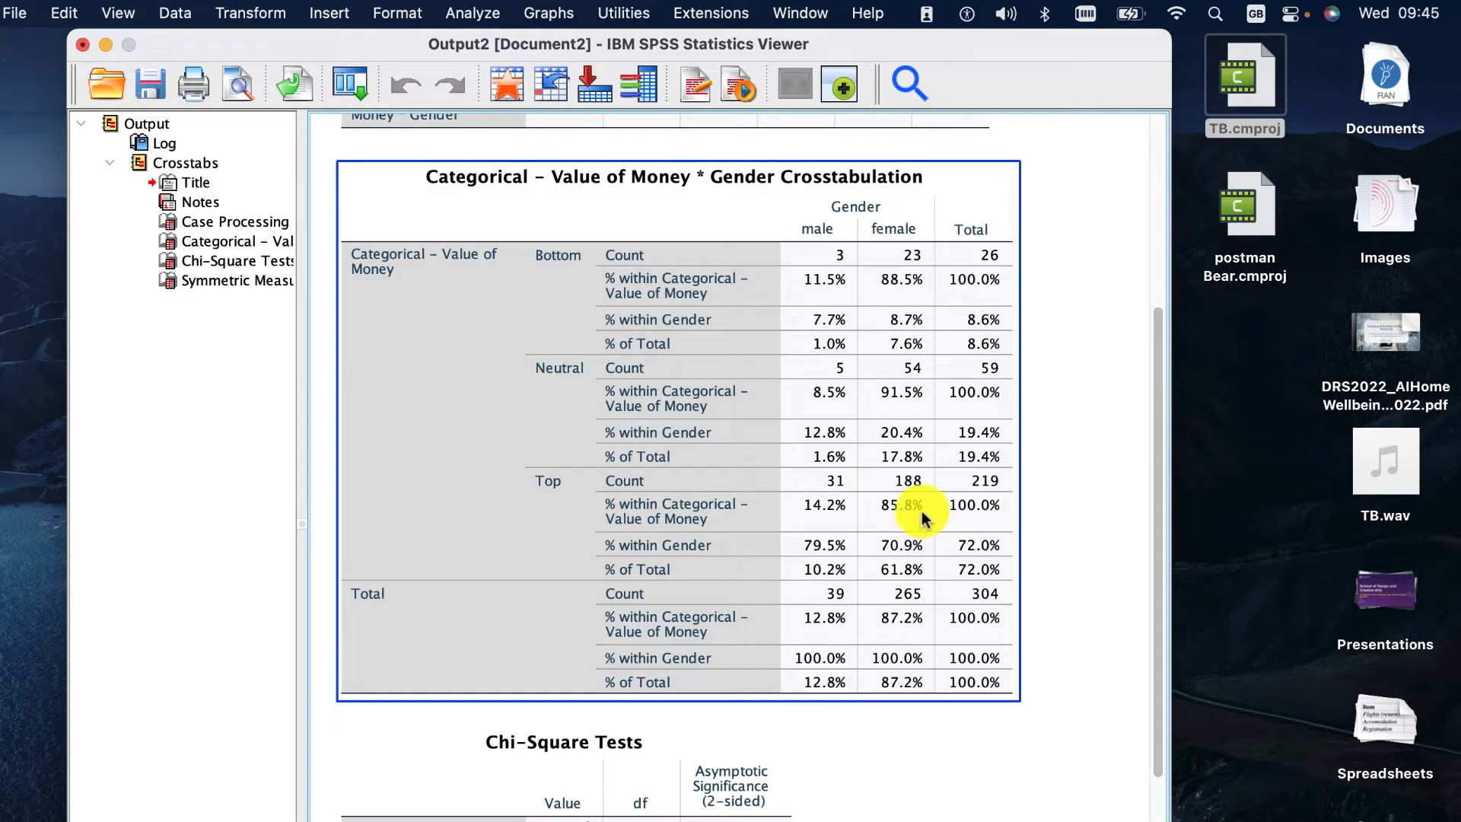
{"action": "left_click", "coordinate": [1034, 473]}
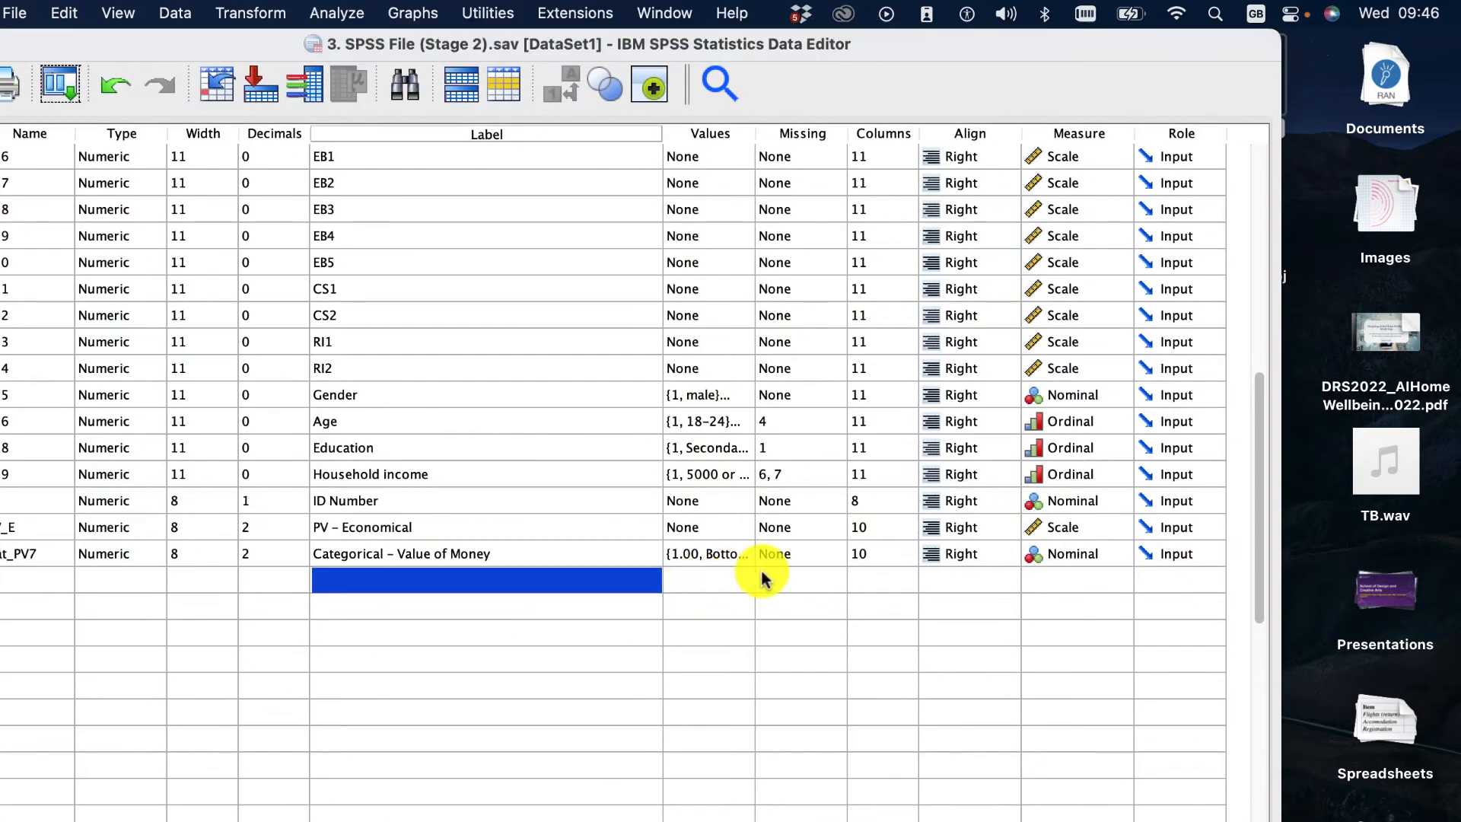
Step: Define 1 as a discrete missing value for the Categorical – Value of Money variable
{"action": "left_click", "coordinate": [777, 557]}
{"action": "left_click", "coordinate": [837, 554]}
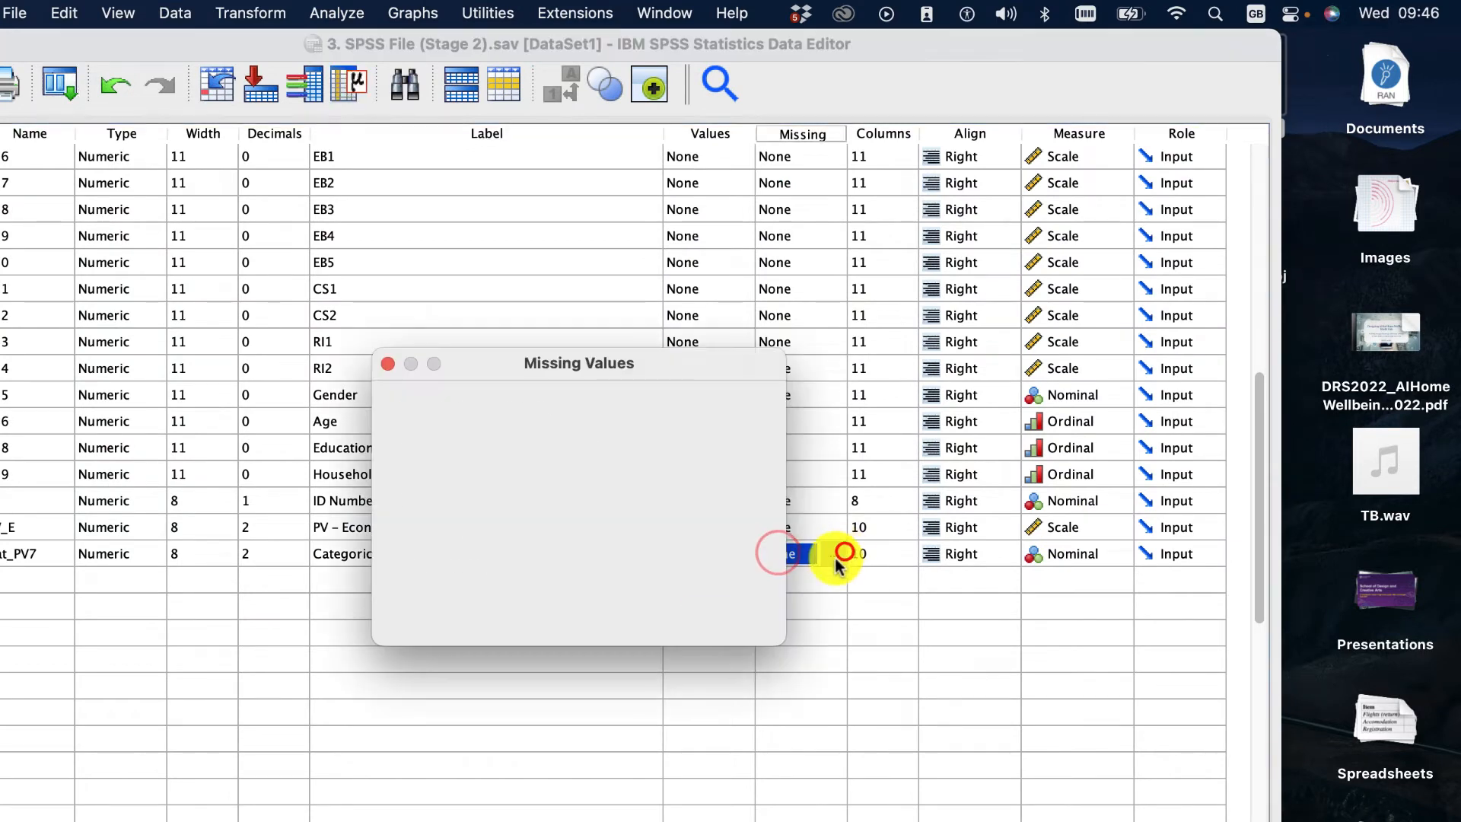
{"action": "left_click", "coordinate": [425, 433]}
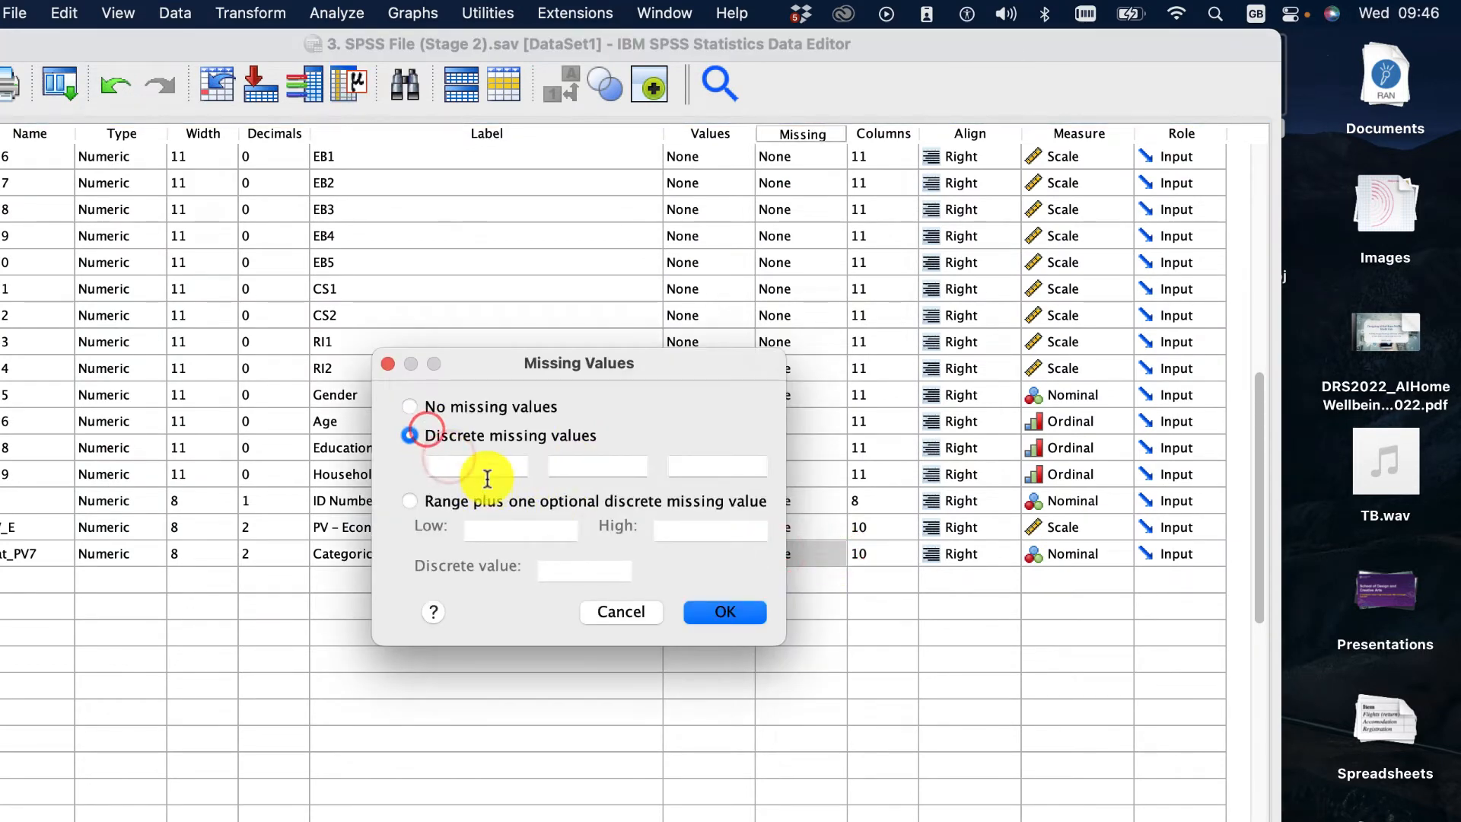
{"action": "type", "text": "1"}
{"action": "left_click", "coordinate": [744, 613]}
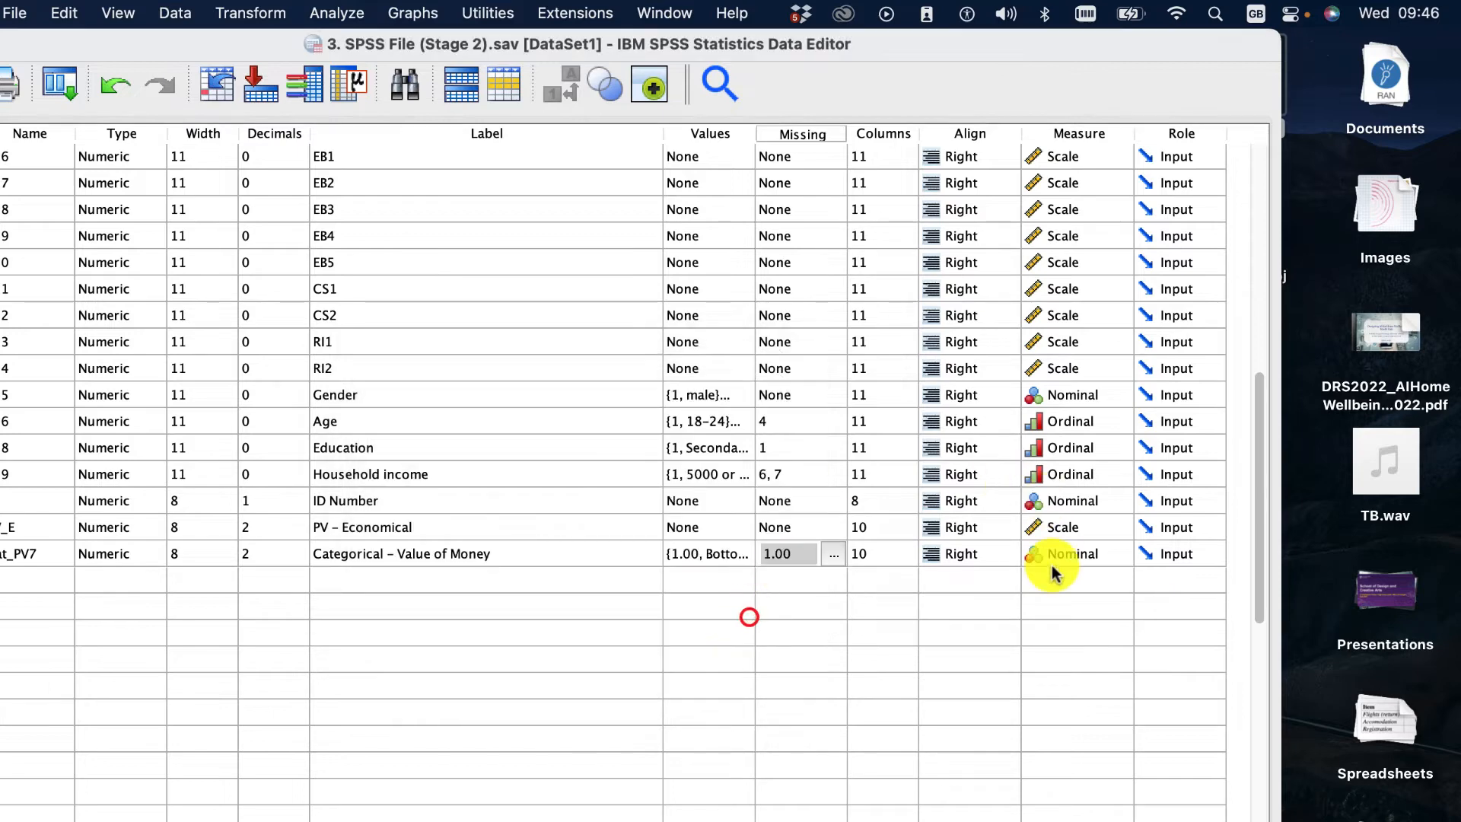
{"action": "left_click", "coordinate": [742, 582]}
{"action": "left_click", "coordinate": [742, 581]}
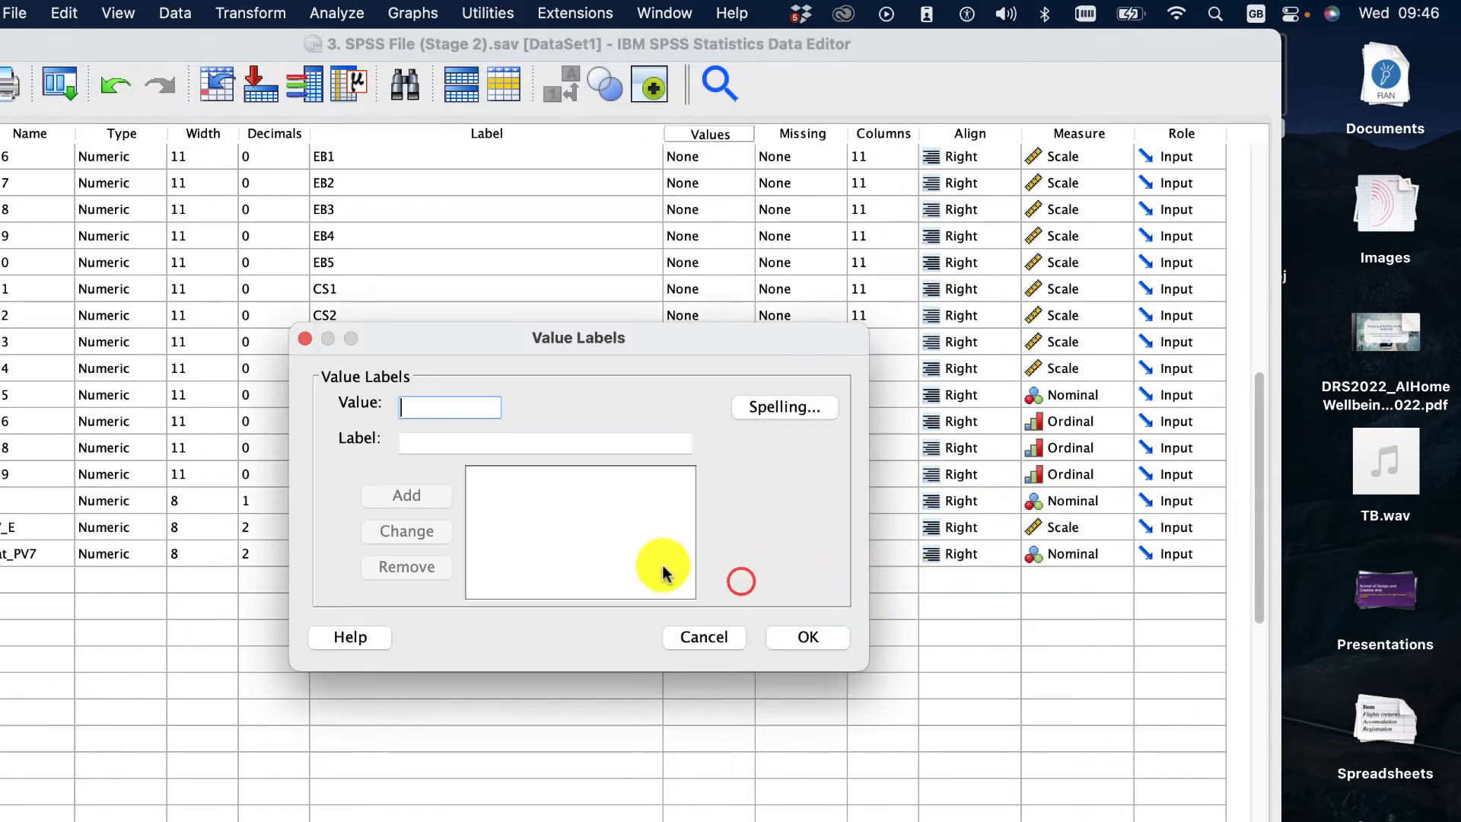
{"action": "left_click", "coordinate": [710, 625]}
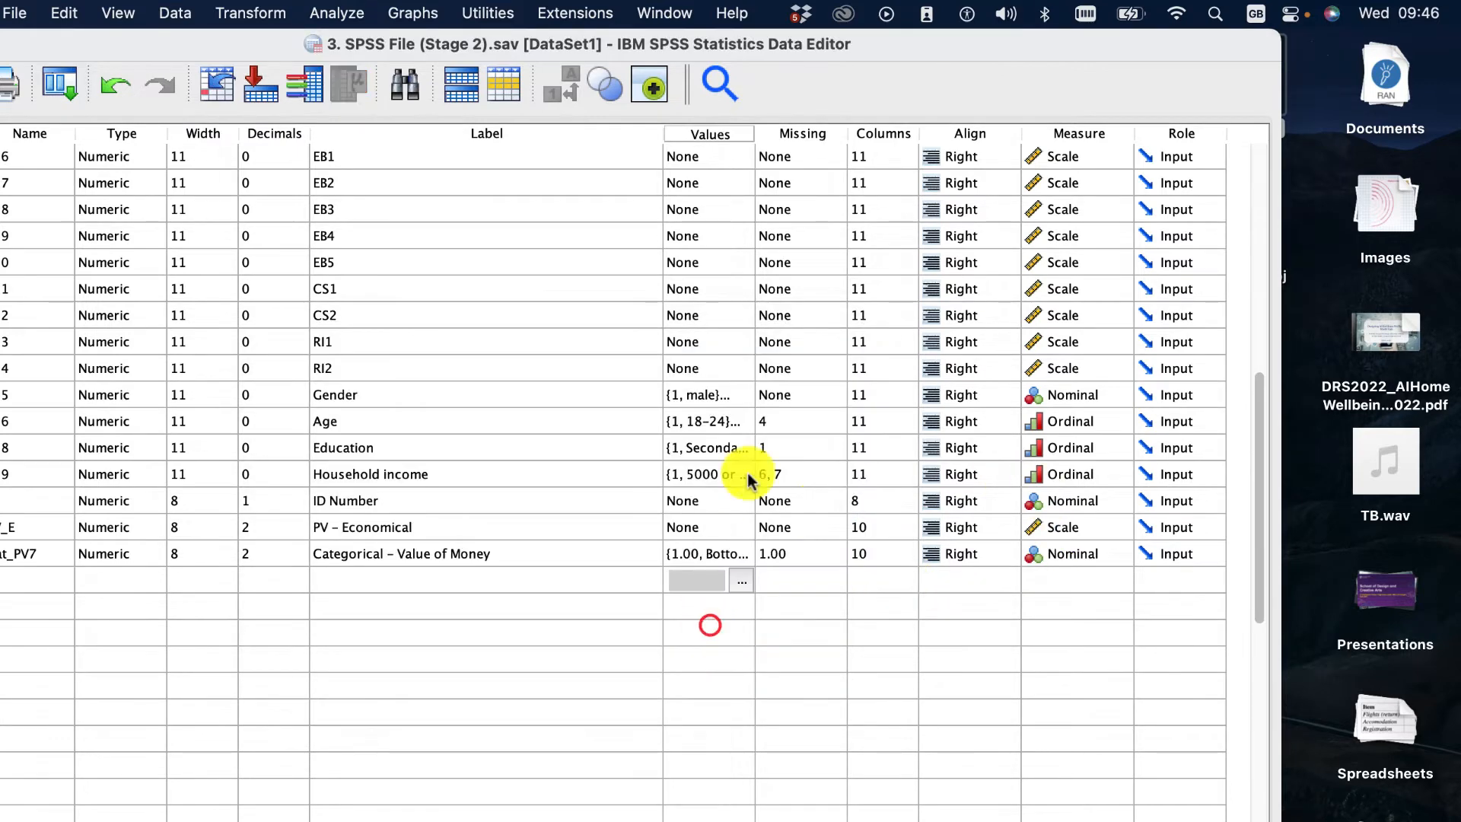
Step: Rerun the crosstab of Categorical – Value of Money by Gender with its existing settings
{"action": "left_click", "coordinate": [313, 13]}
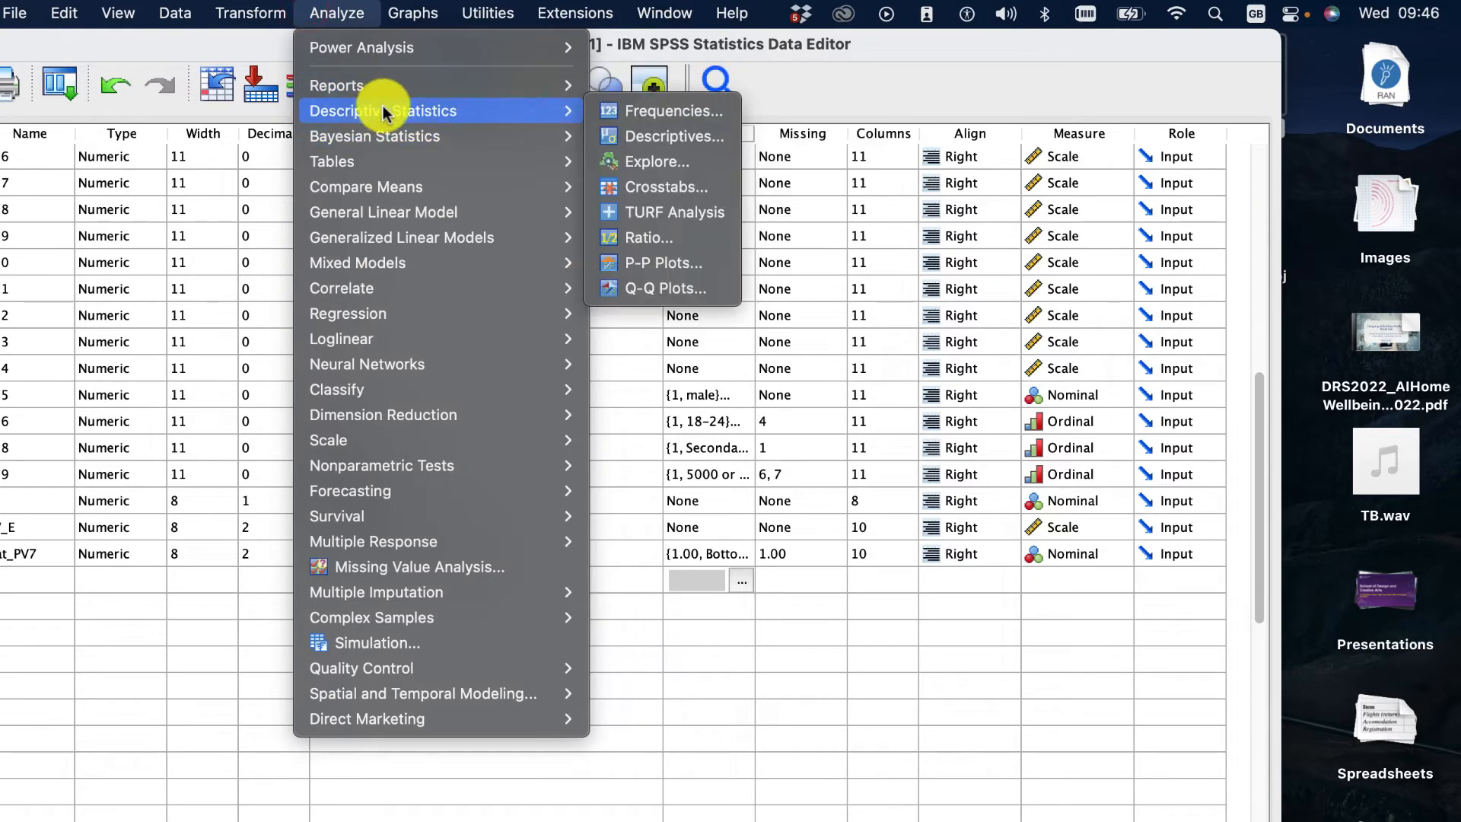
{"action": "left_click", "coordinate": [656, 185]}
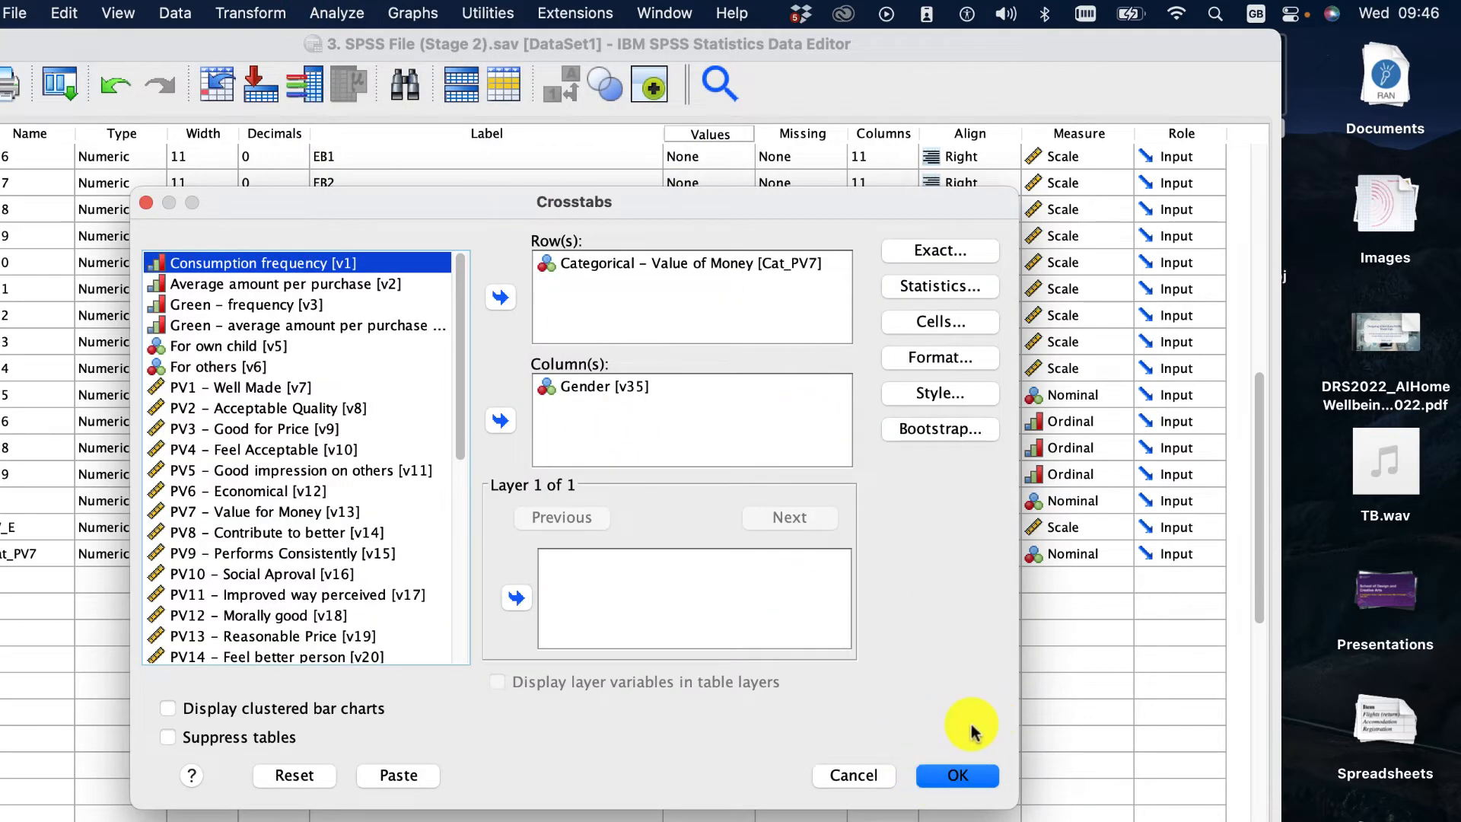
{"action": "left_click", "coordinate": [945, 776]}
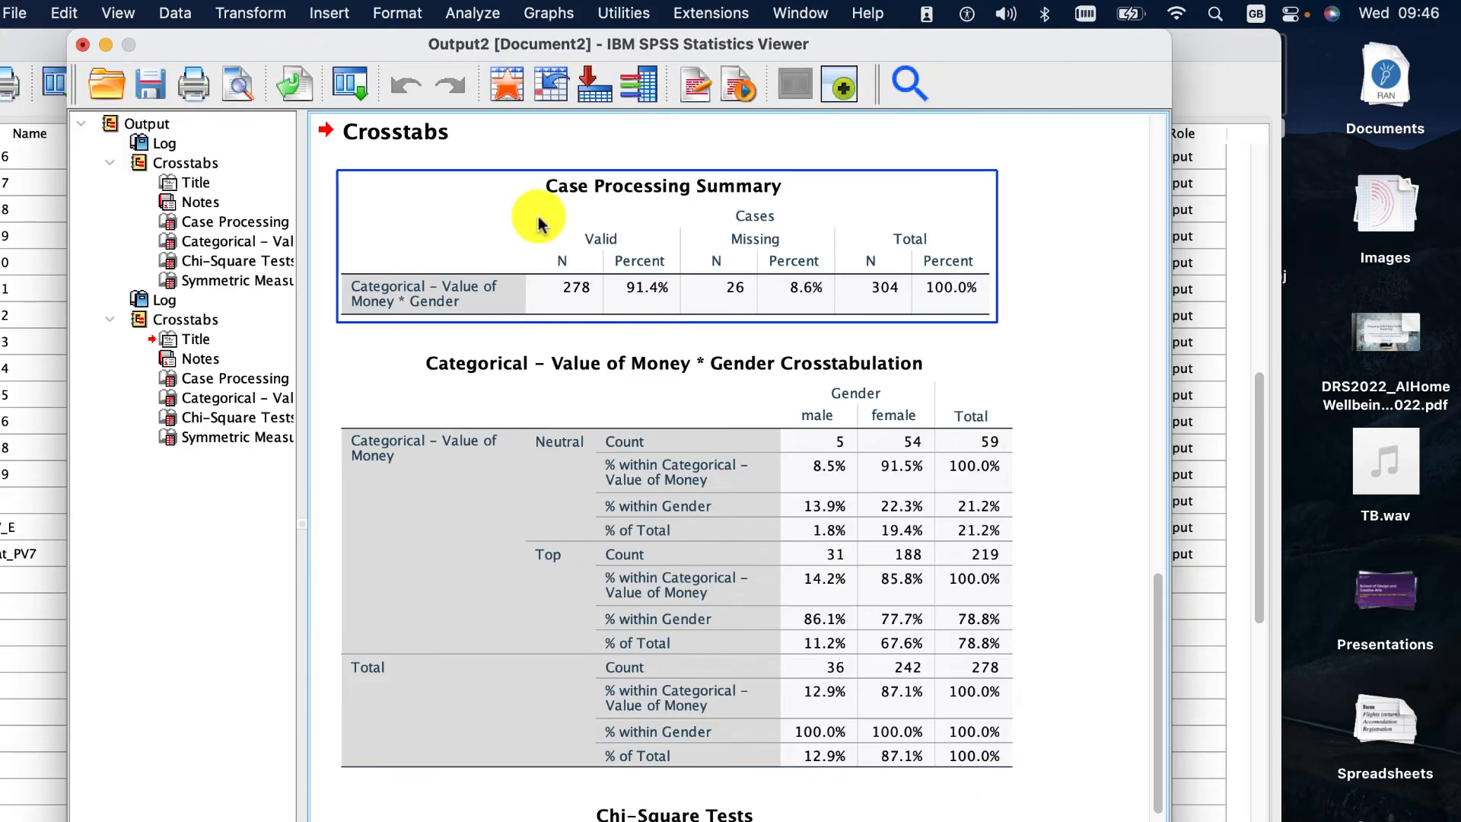
Step: Collapse the first Crosstabs results in the outline and examine the rerun's case summary, crosstabulation, Chi-Square Tests and Symmetric Measures
{"action": "left_click", "coordinate": [108, 161]}
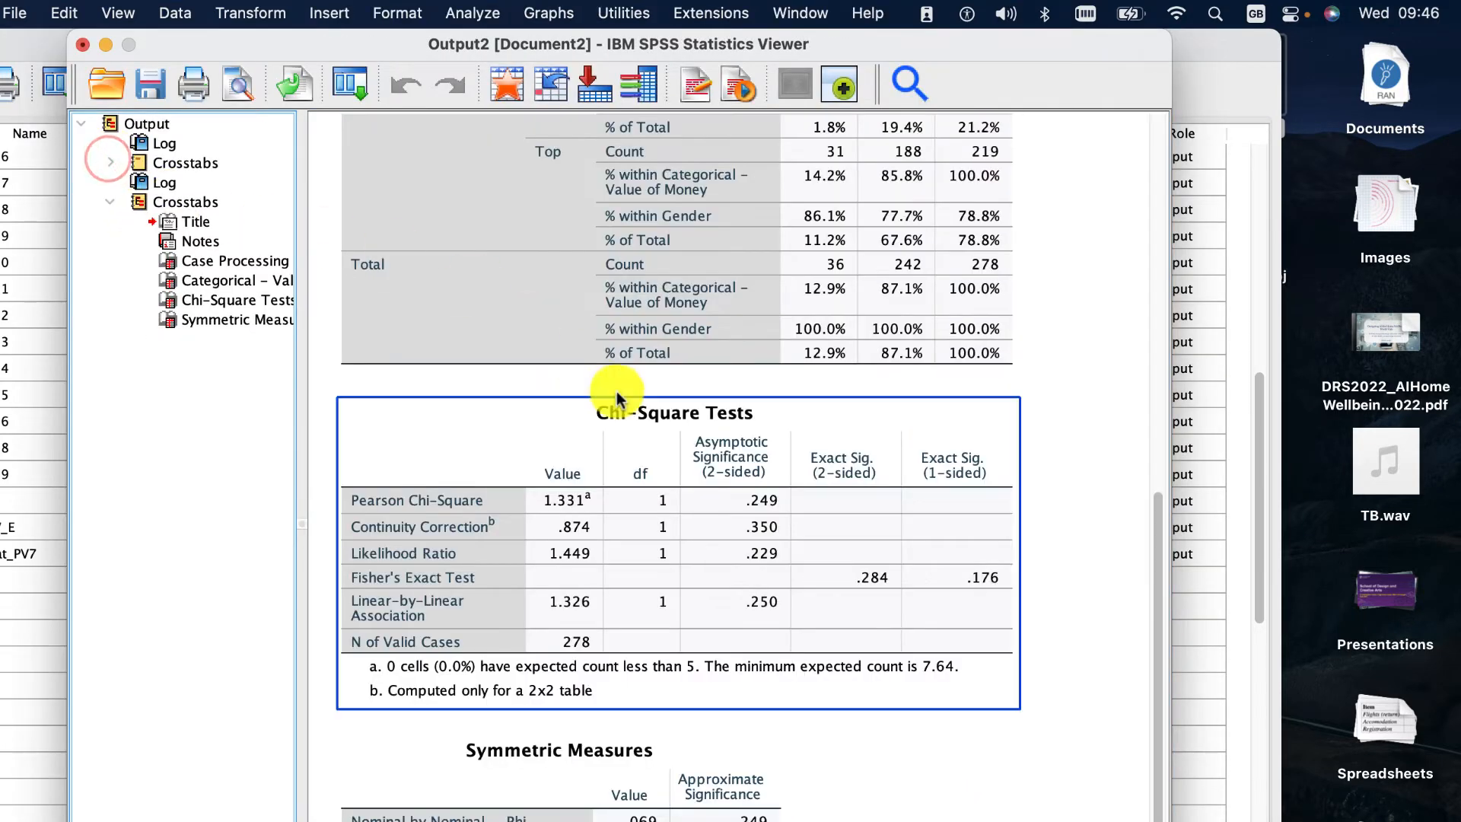
{"action": "scroll", "coordinate": [689, 538], "scroll_direction": "up", "scroll_amount": 5}
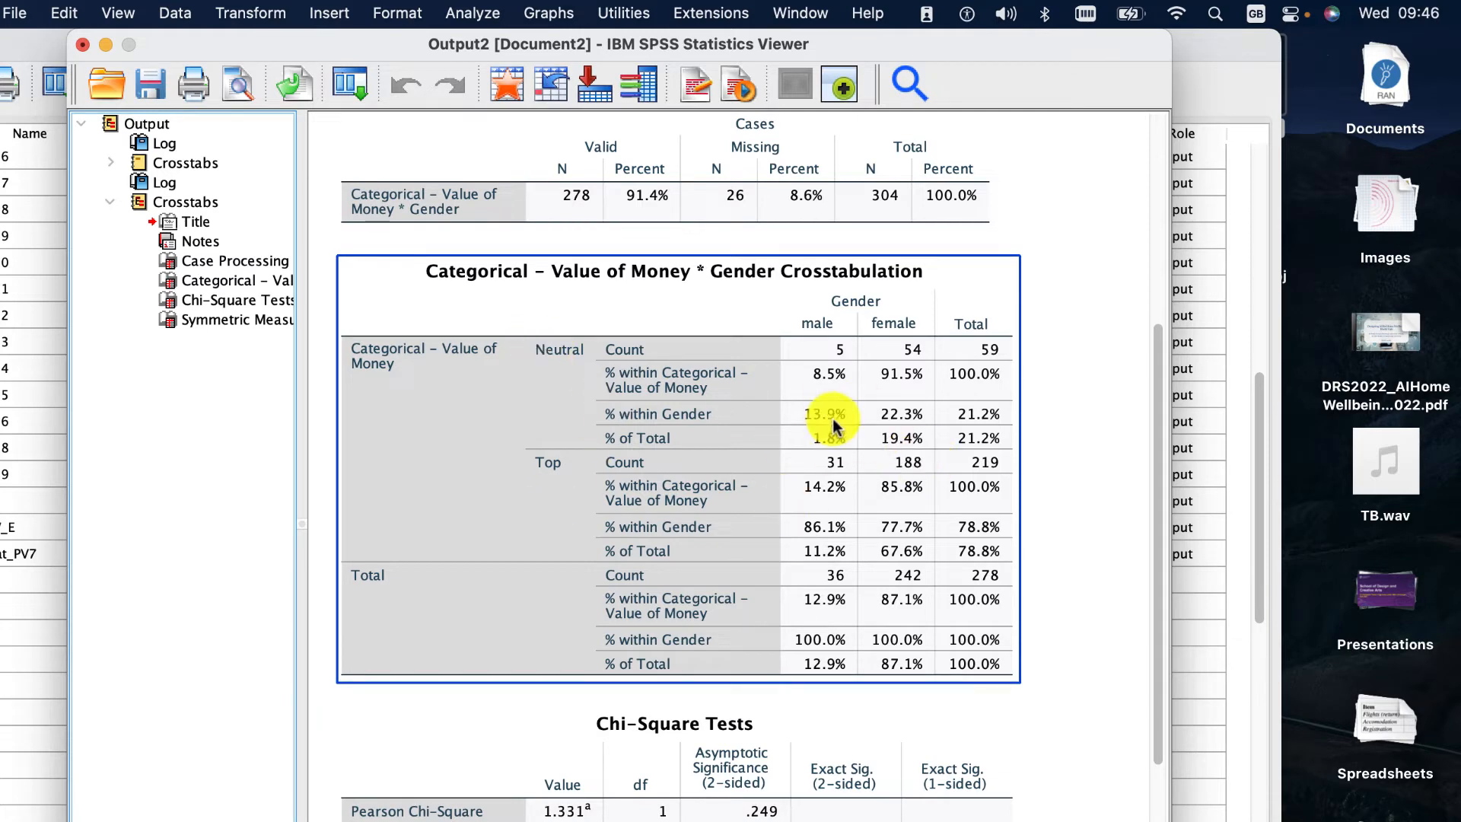
{"action": "scroll", "coordinate": [829, 572], "scroll_direction": "down", "scroll_amount": 5}
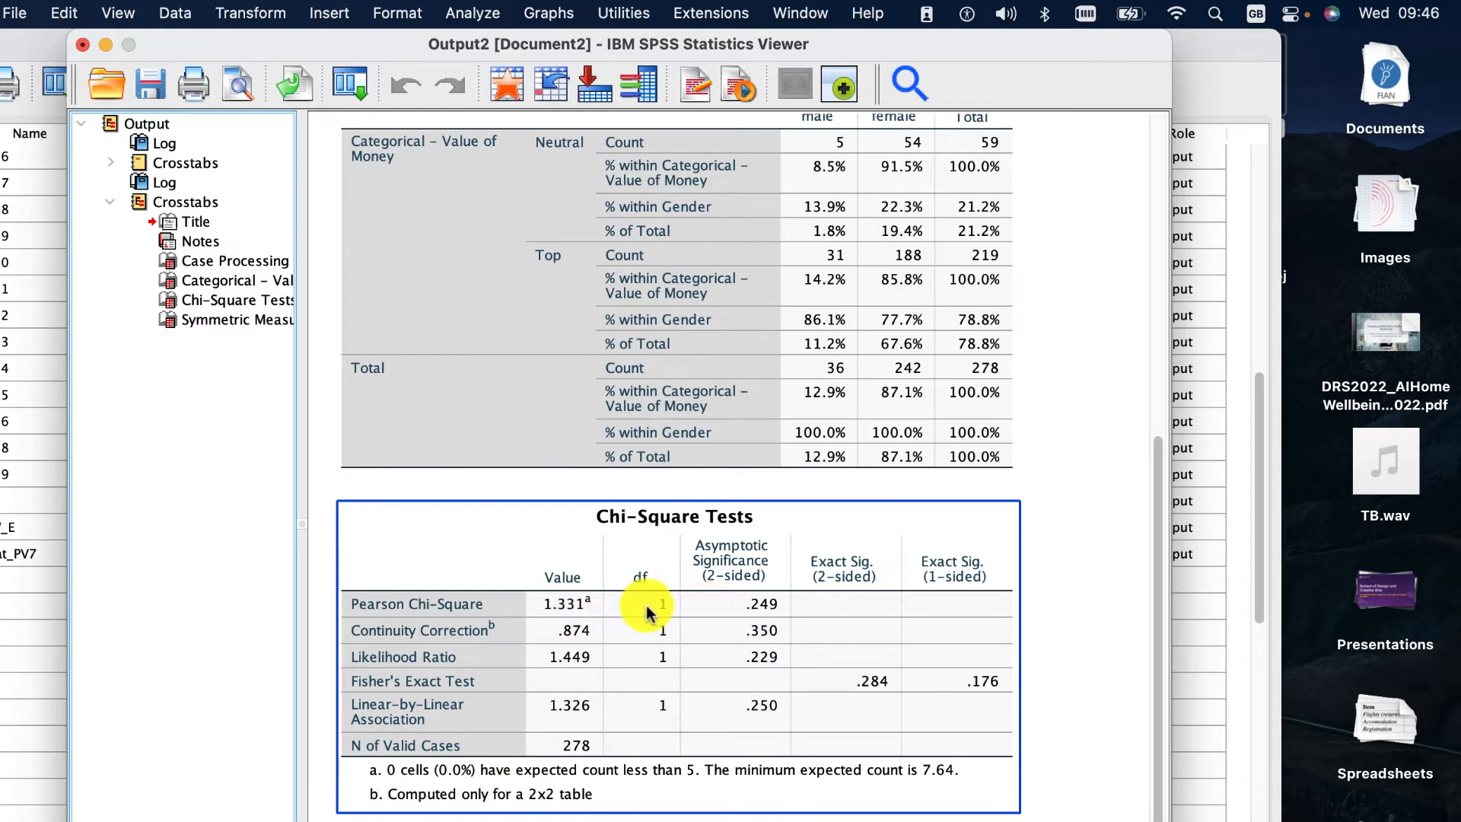
{"action": "scroll", "coordinate": [654, 609], "scroll_direction": "down", "scroll_amount": 3}
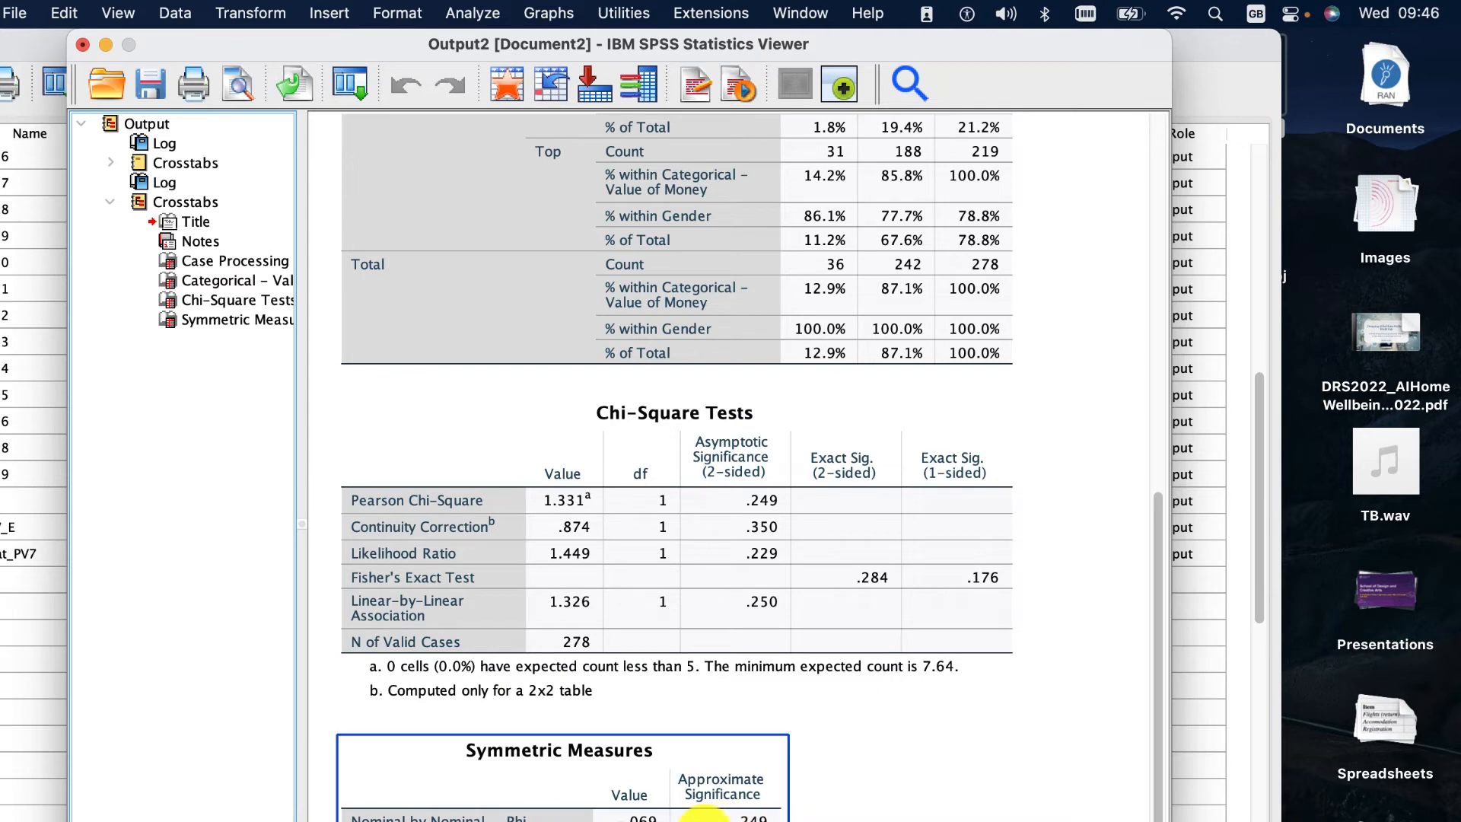
{"action": "scroll", "coordinate": [731, 746], "scroll_direction": "up", "scroll_amount": 4}
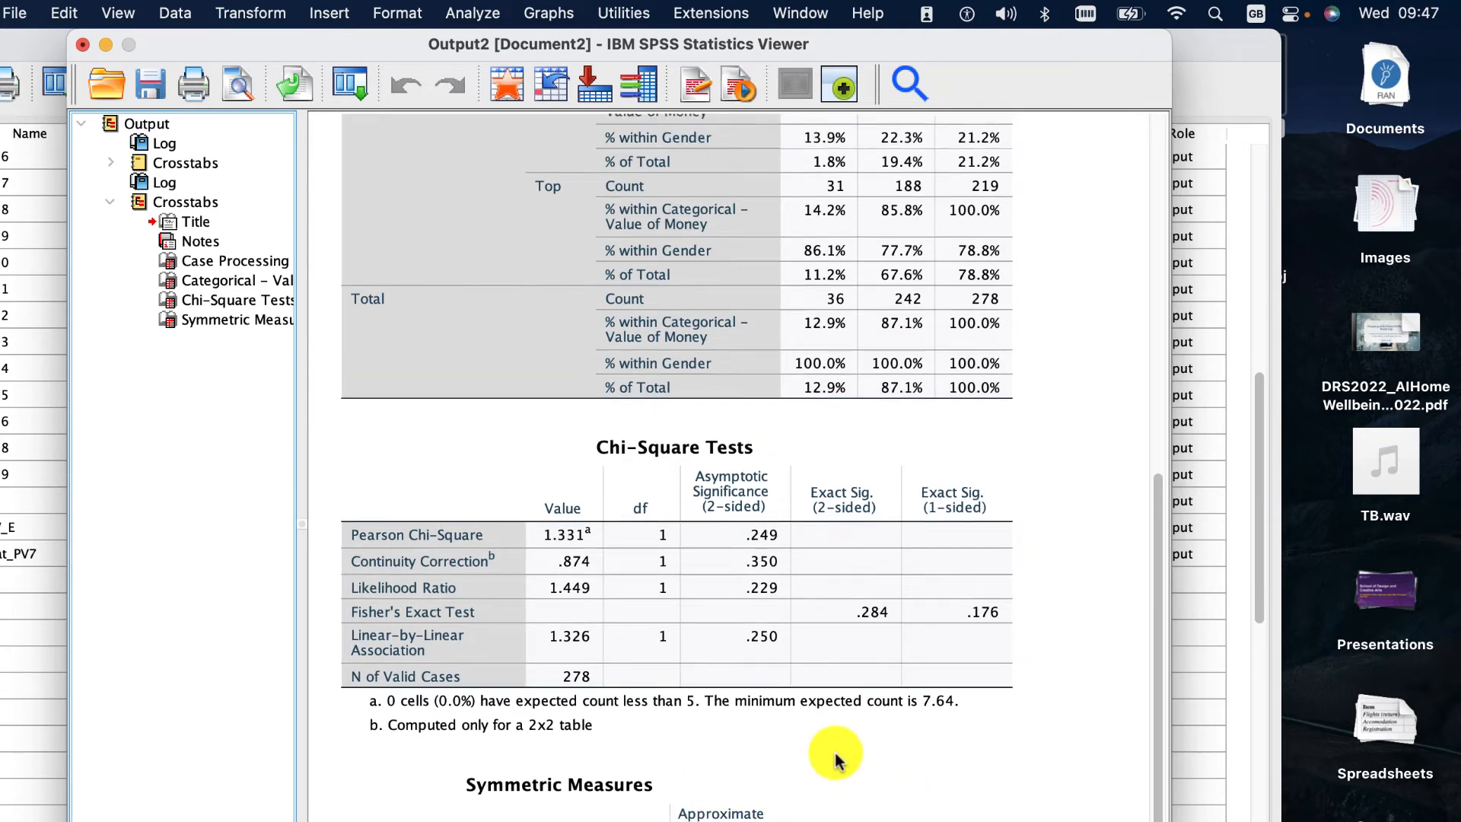
{"action": "left_click", "coordinate": [831, 799]}
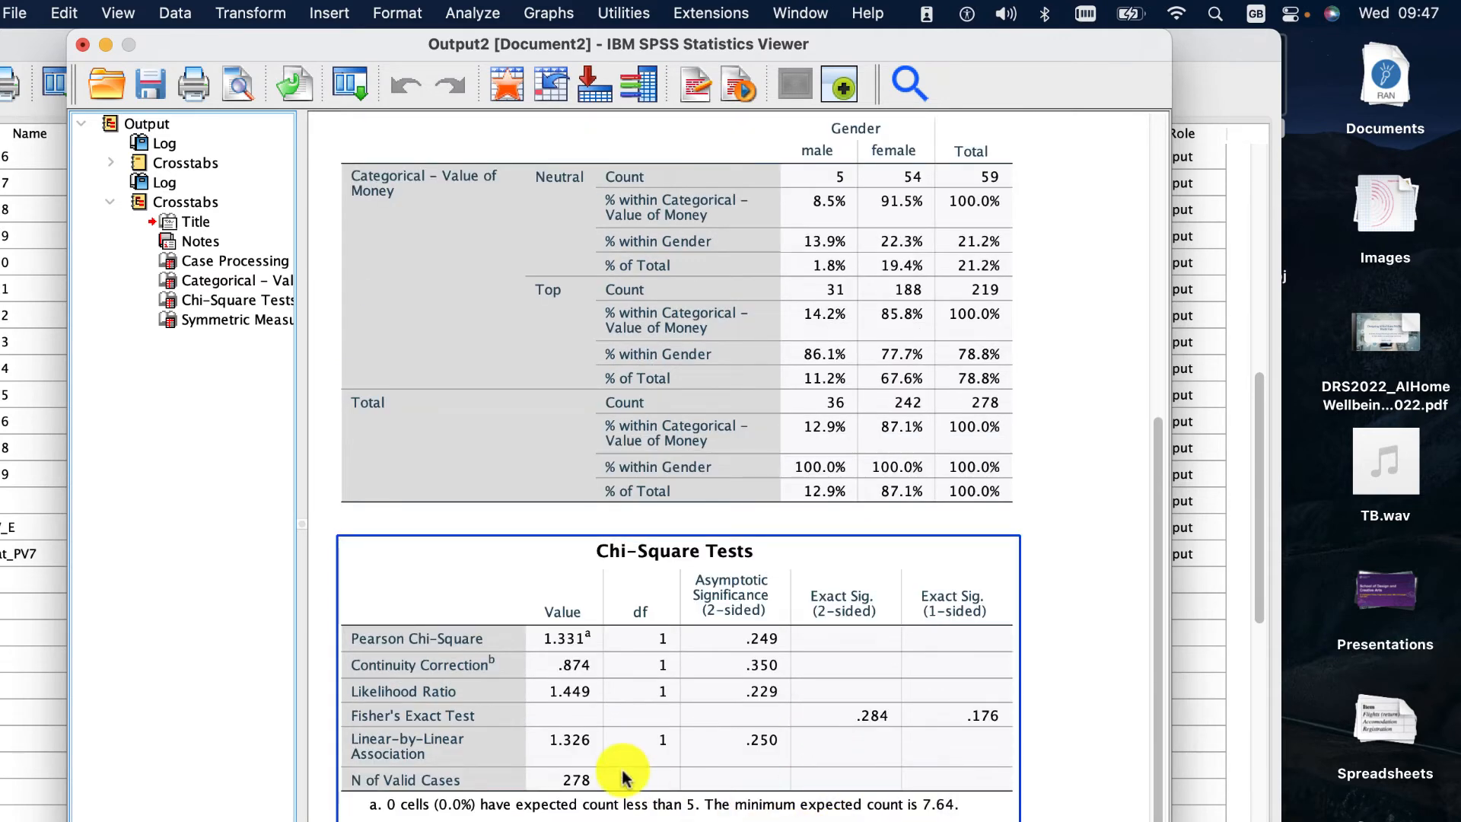
{"action": "scroll", "coordinate": [679, 682], "scroll_direction": "up", "scroll_amount": 6}
{"action": "left_click", "coordinate": [685, 647]}
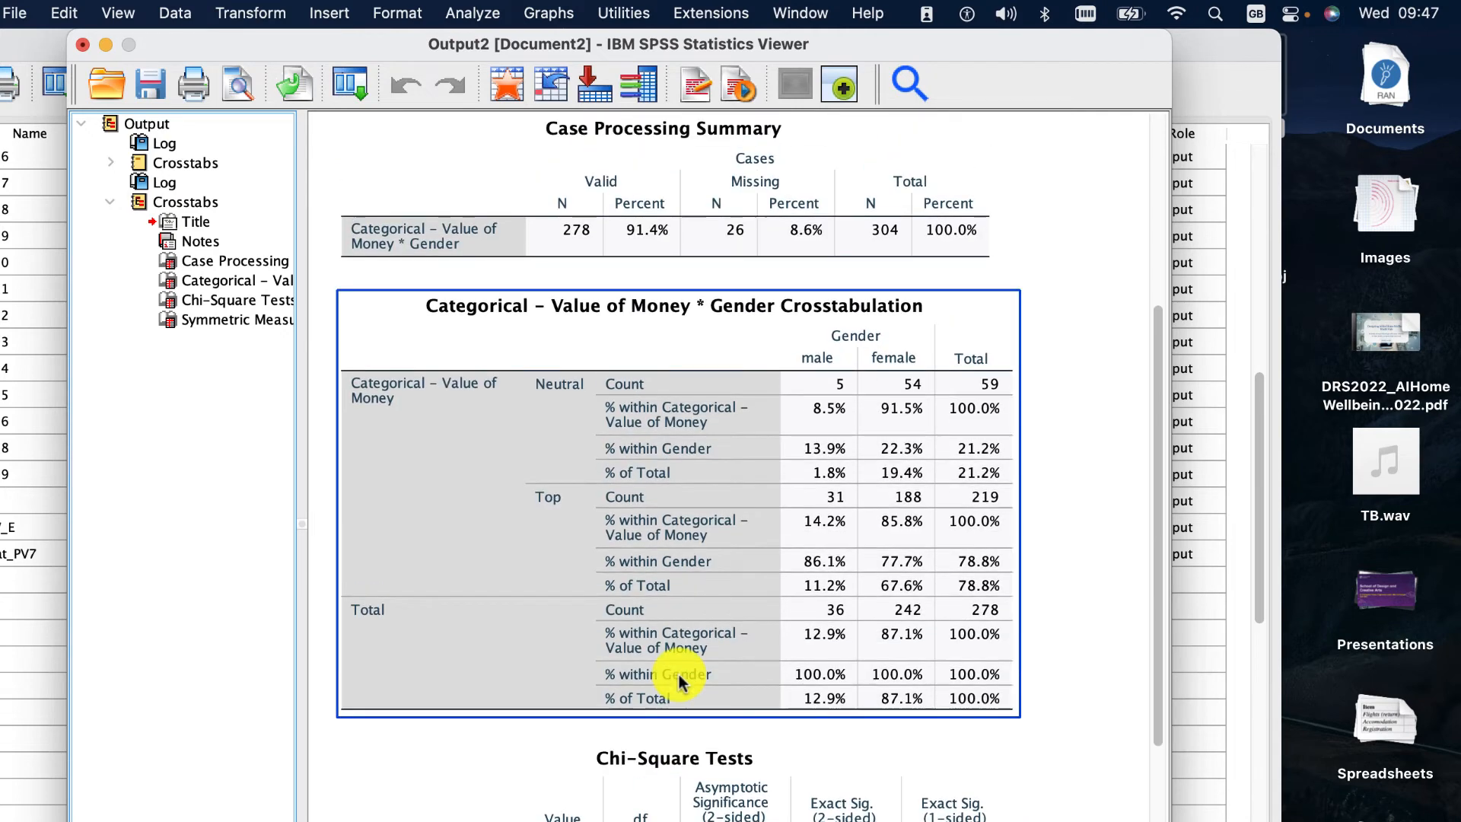
{"action": "left_click", "coordinate": [574, 152]}
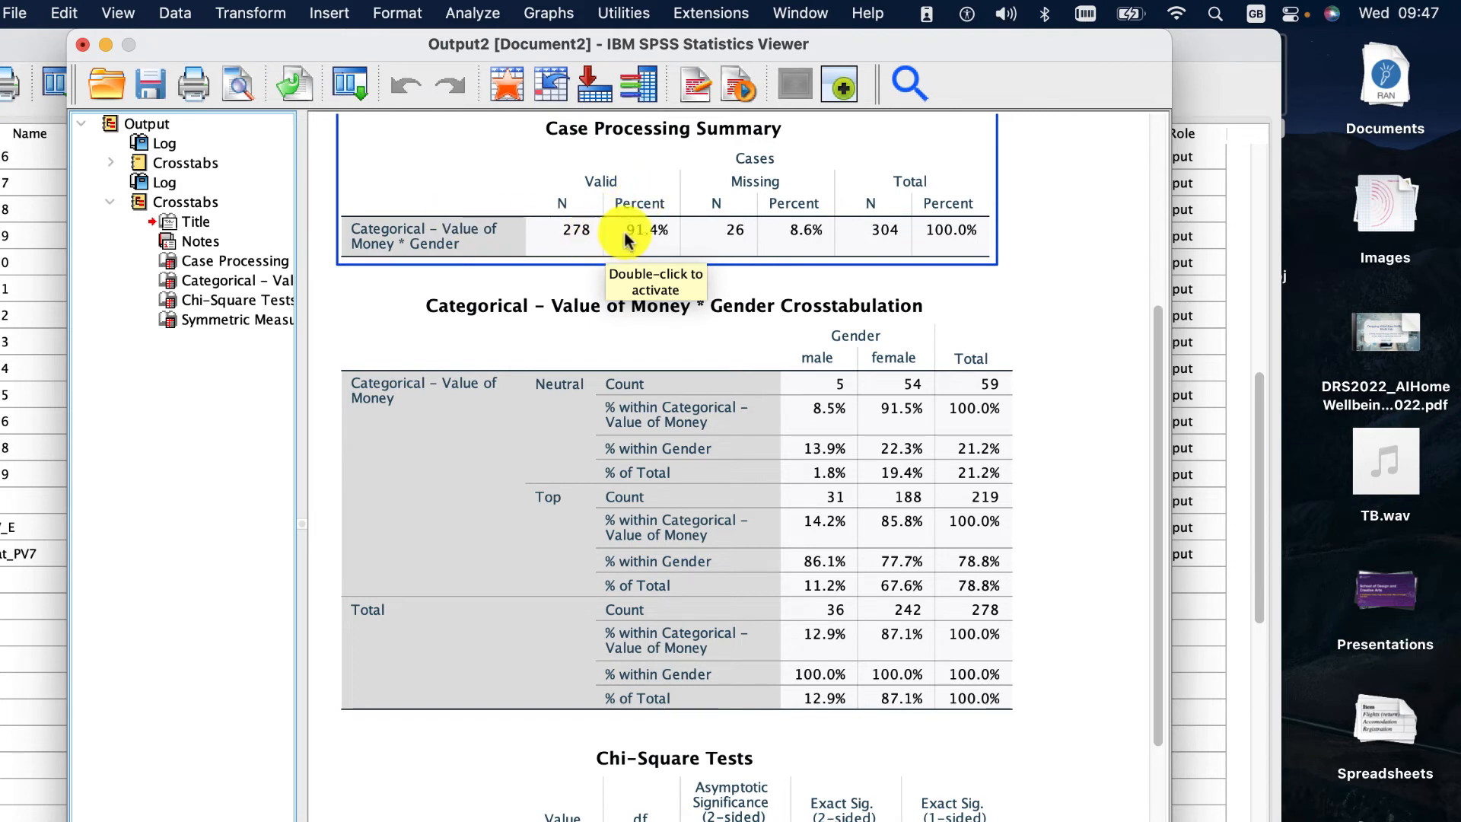
Step: Rerun the Value of Money by Gender crosstab using the Exact test method with a 5-minute time limit per test
{"action": "left_click_drag", "start_coordinate": [199, 46], "coordinate": [465, 79]}
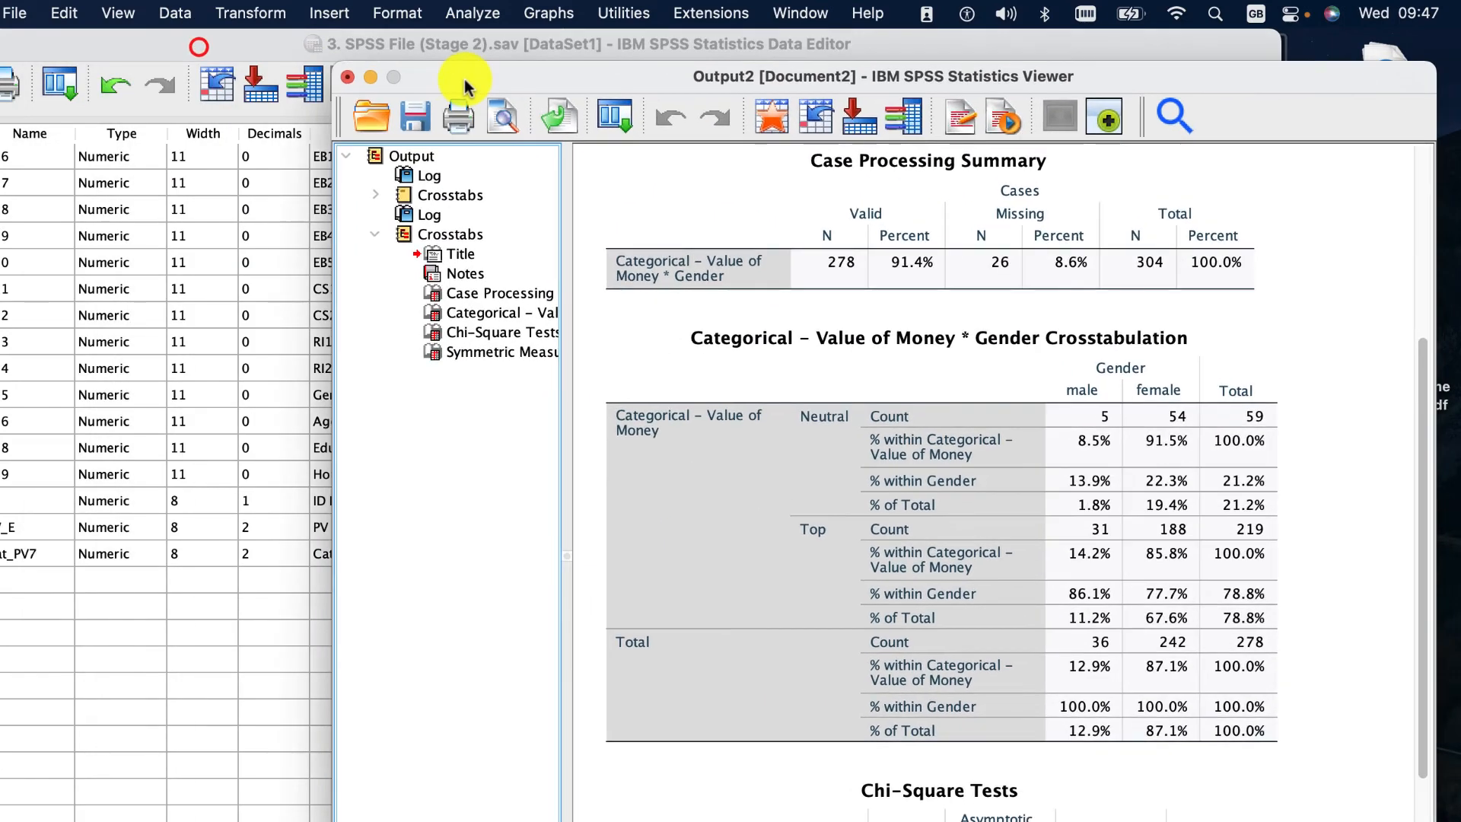
{"action": "left_click", "coordinate": [243, 46]}
{"action": "left_click", "coordinate": [371, 14]}
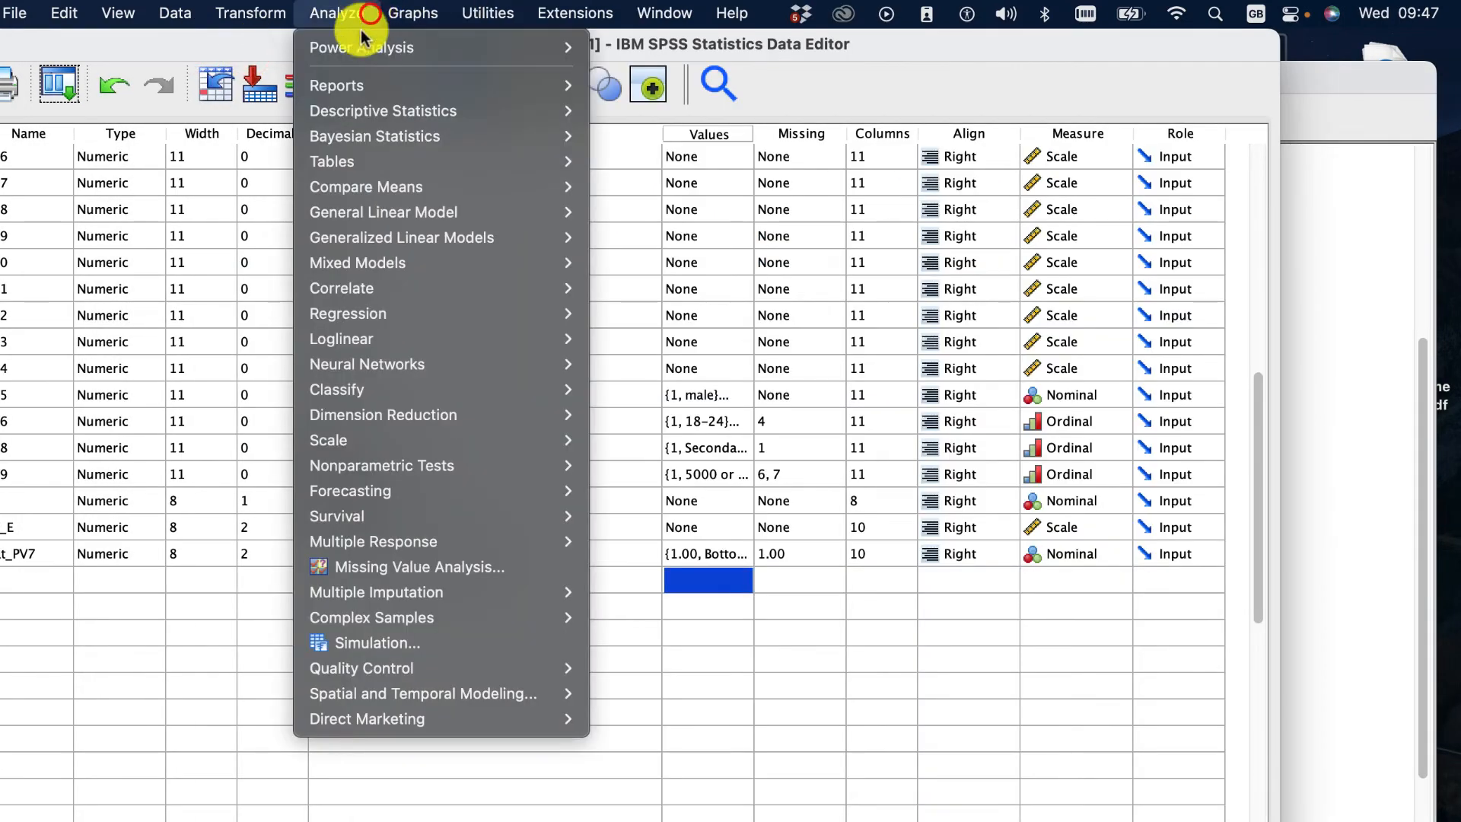
{"action": "mouse_move", "coordinate": [431, 114]}
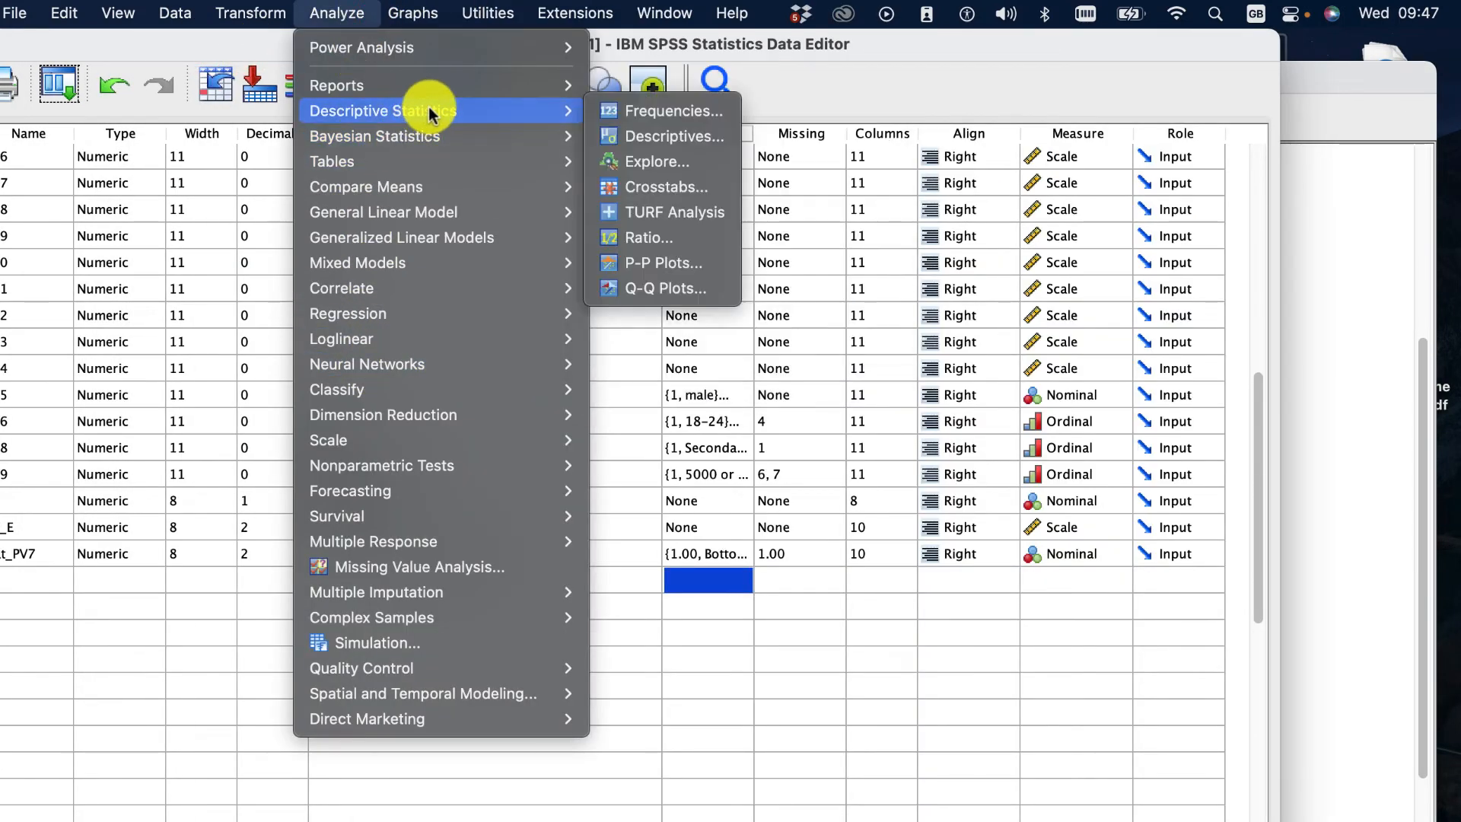
{"action": "left_click", "coordinate": [697, 186]}
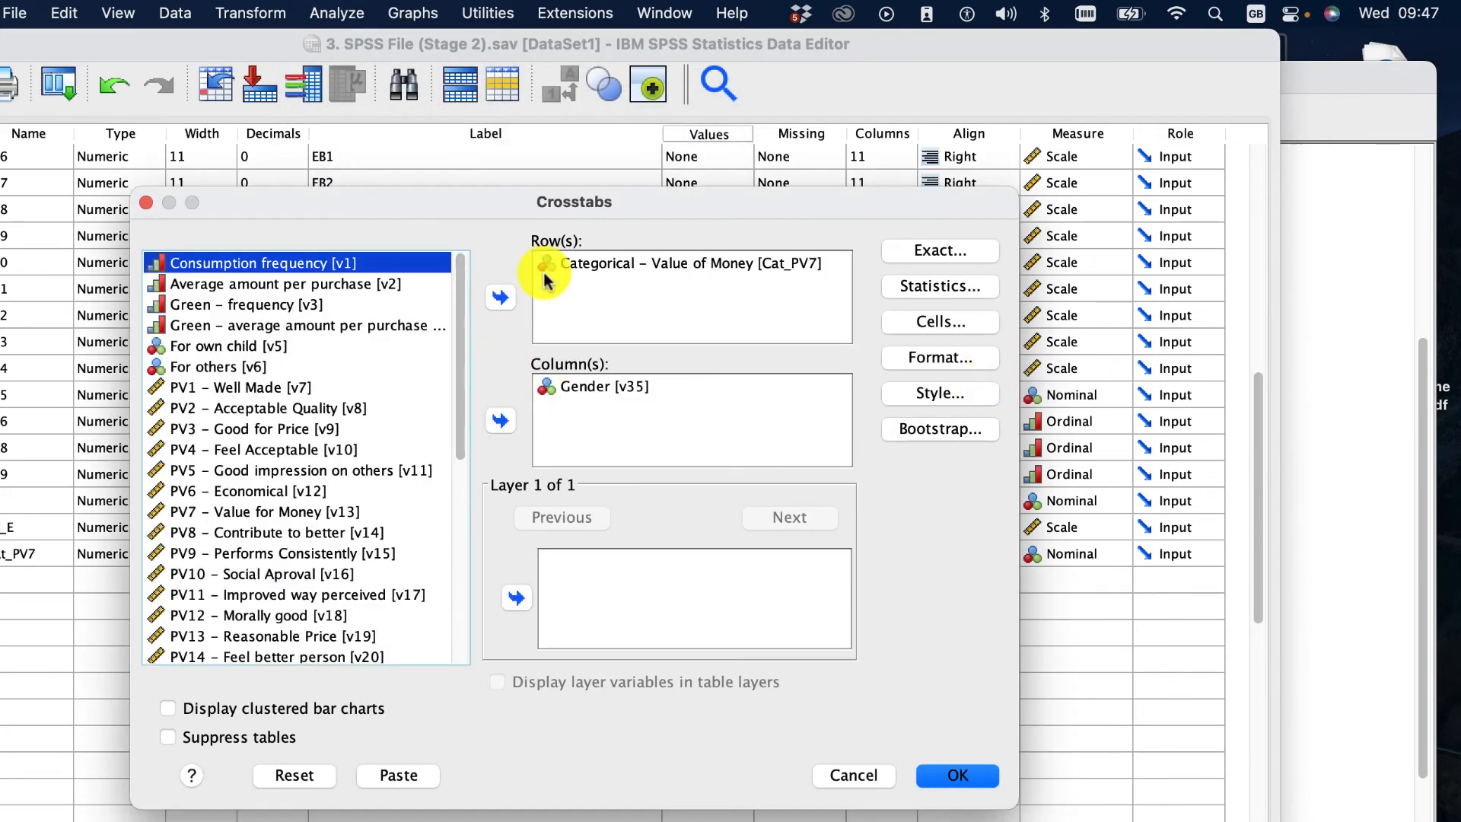
{"action": "left_click", "coordinate": [895, 251]}
{"action": "left_click", "coordinate": [724, 489]}
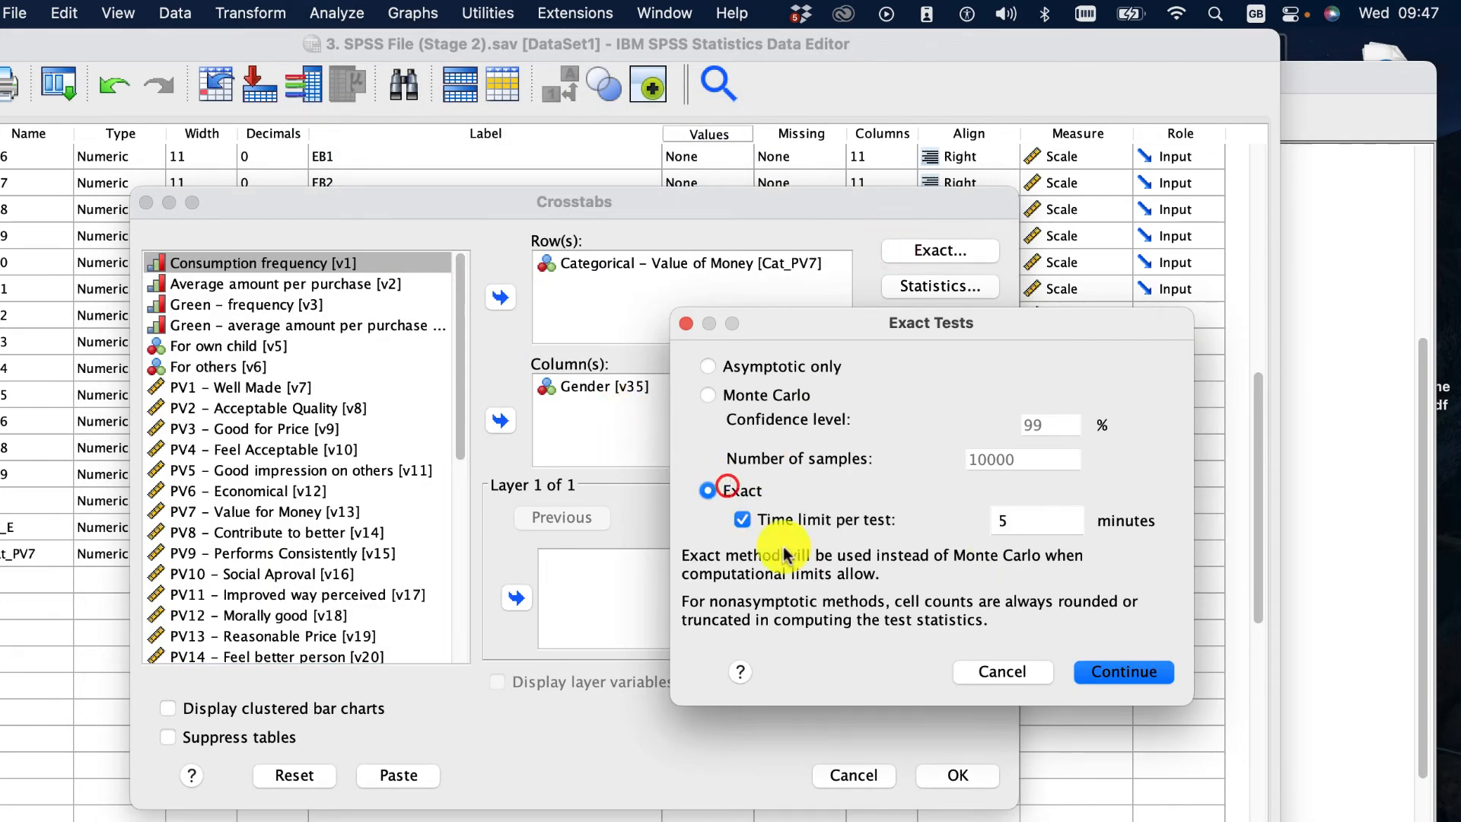
{"action": "left_click", "coordinate": [1124, 673]}
{"action": "left_click", "coordinate": [960, 776]}
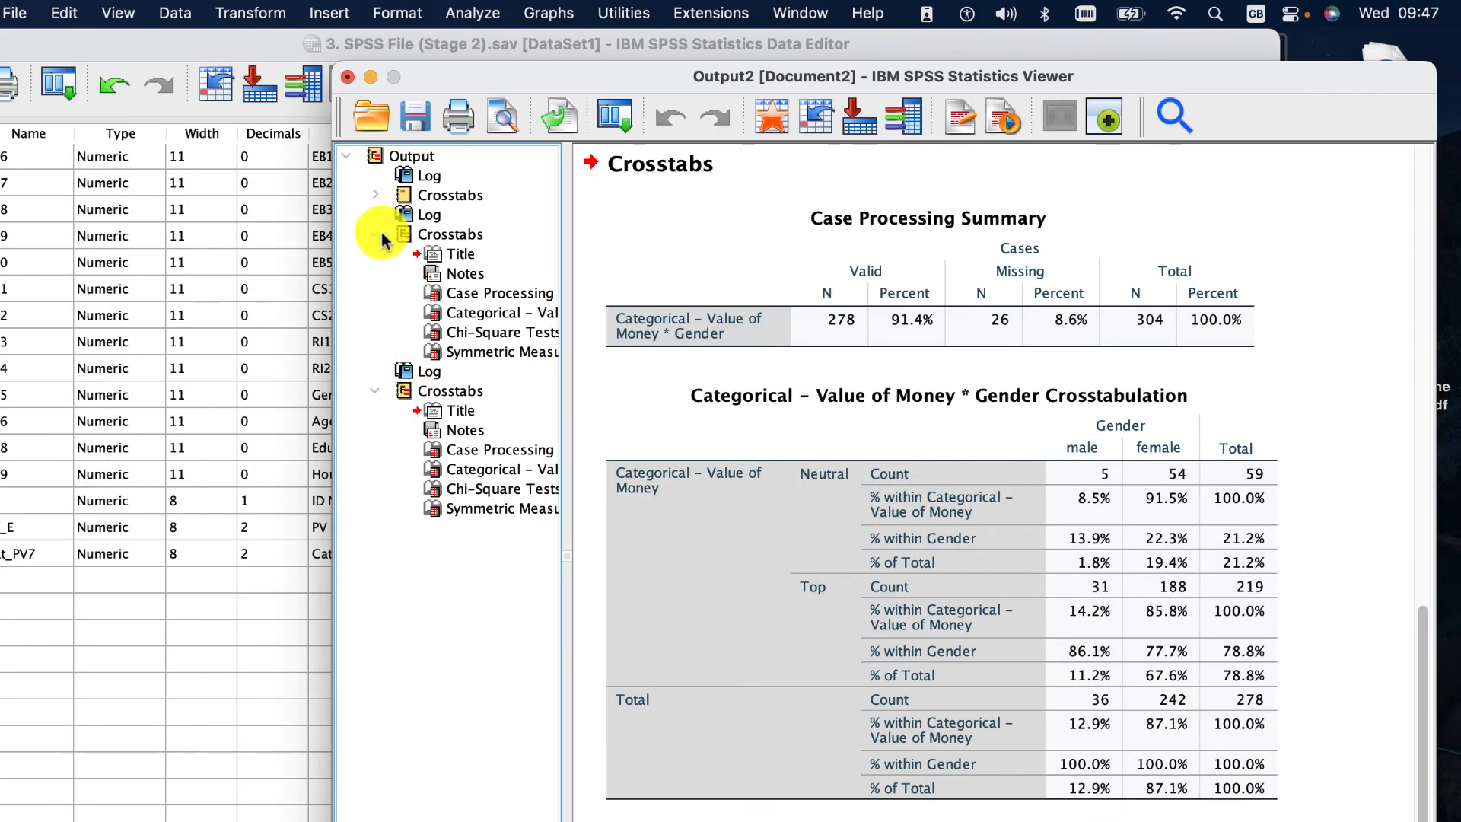
Step: Compare the Exact run's Chi-Square Tests table with the one from the preceding asymptotic-only run
{"action": "left_click", "coordinate": [376, 236]}
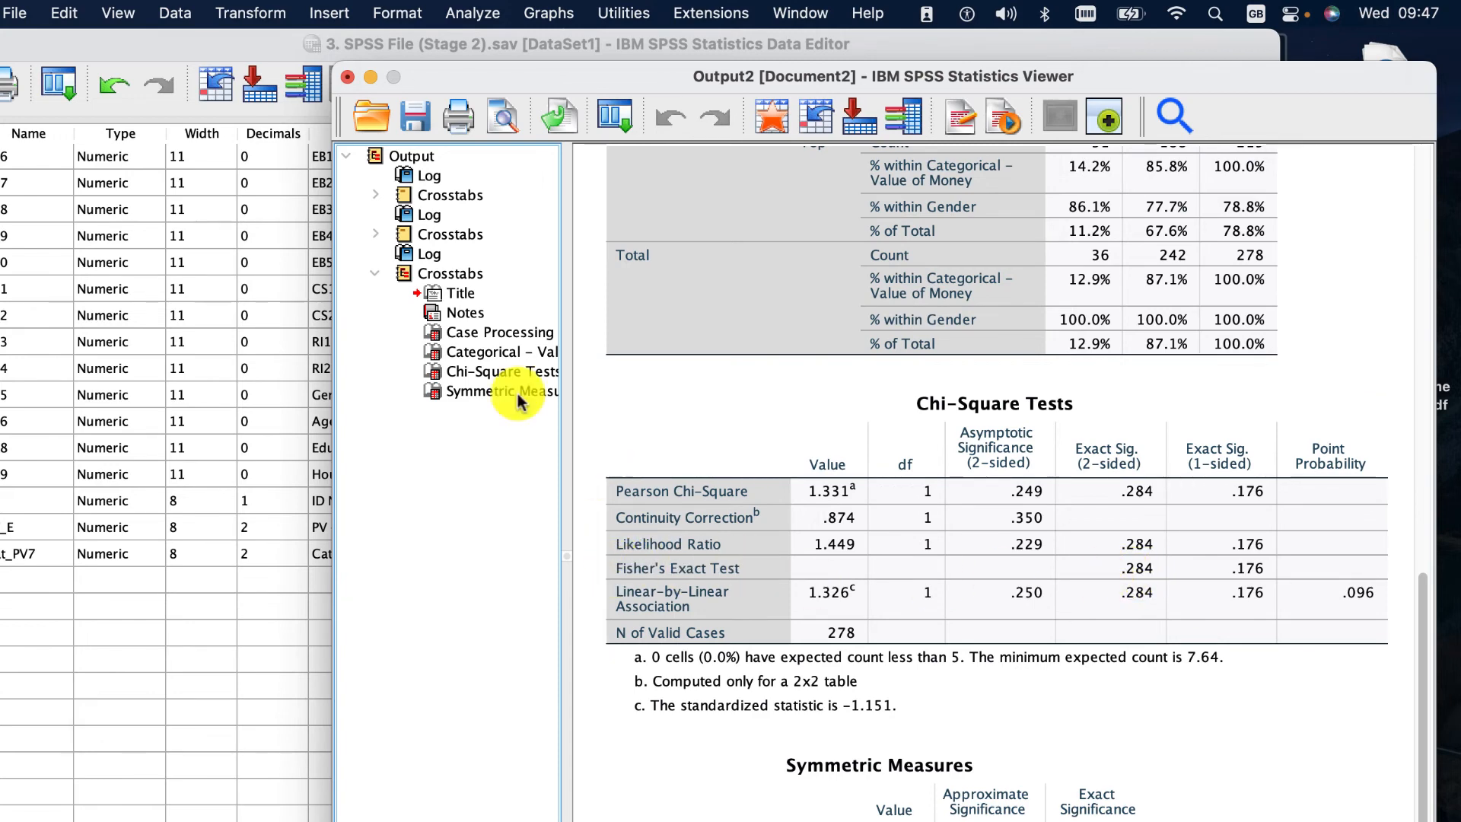
{"action": "left_click", "coordinate": [374, 233]}
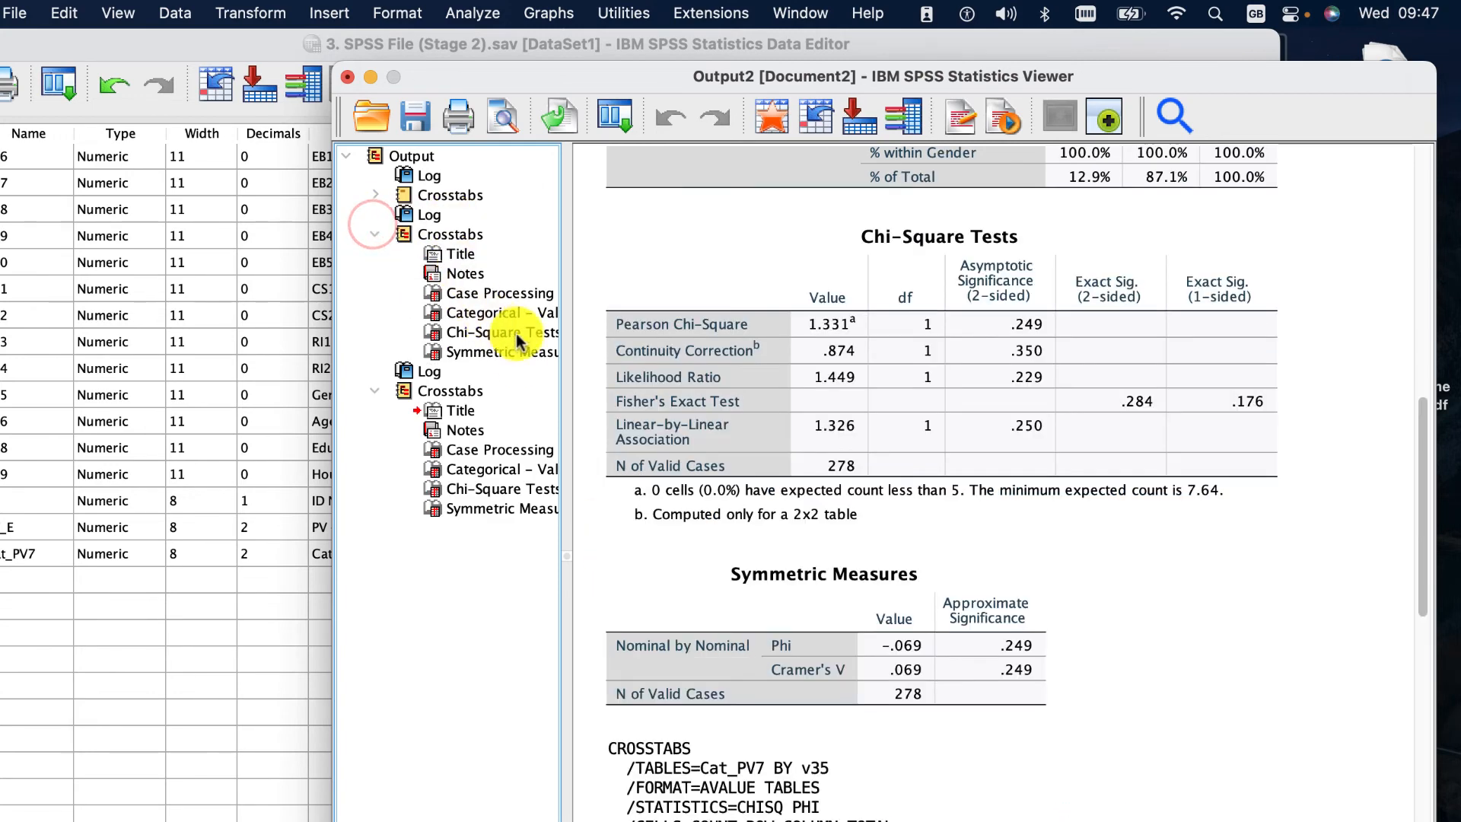
{"action": "left_click", "coordinate": [449, 332]}
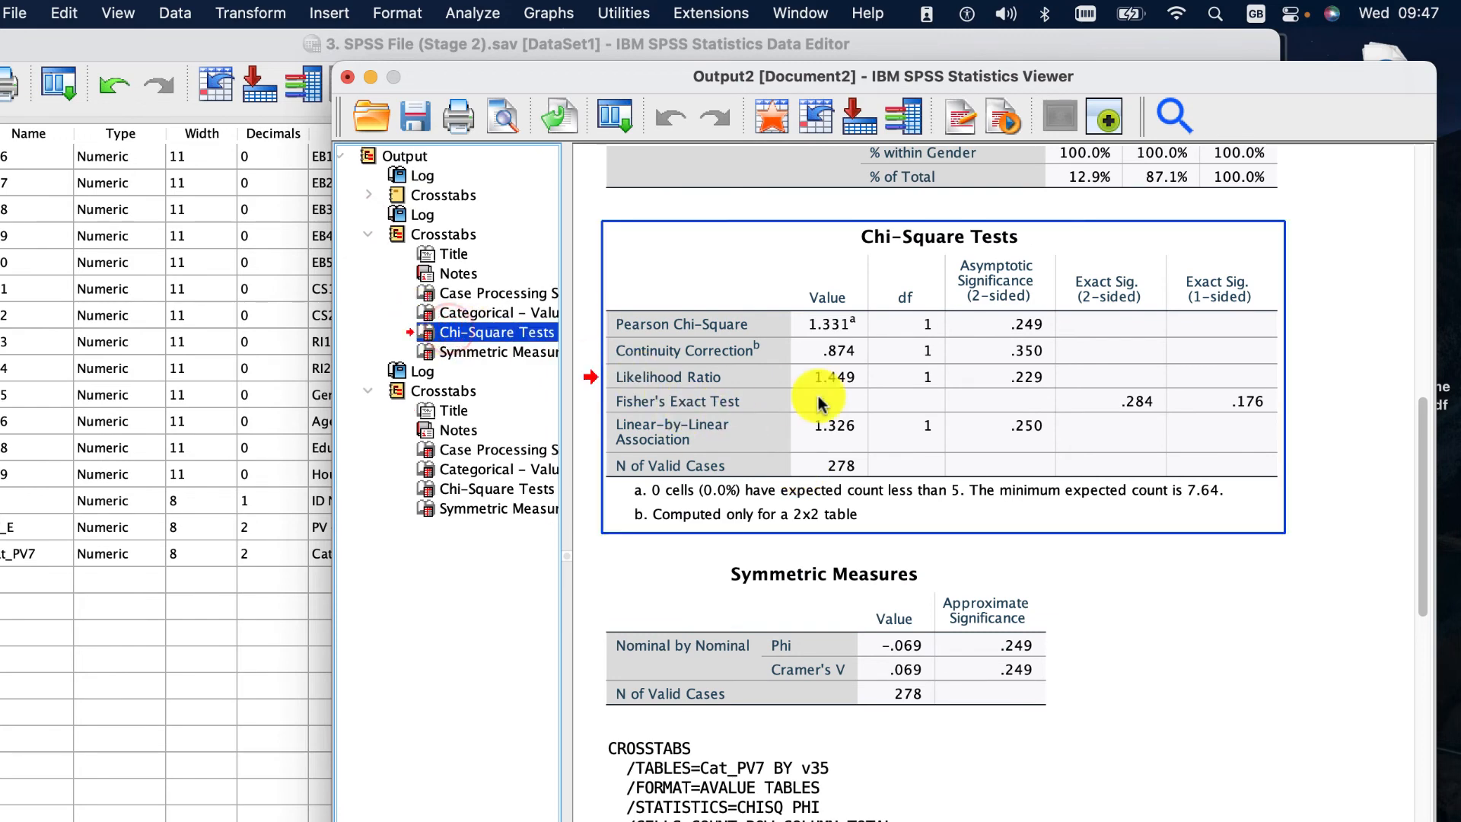
{"action": "scroll", "coordinate": [1103, 409], "scroll_direction": "down", "scroll_amount": 15}
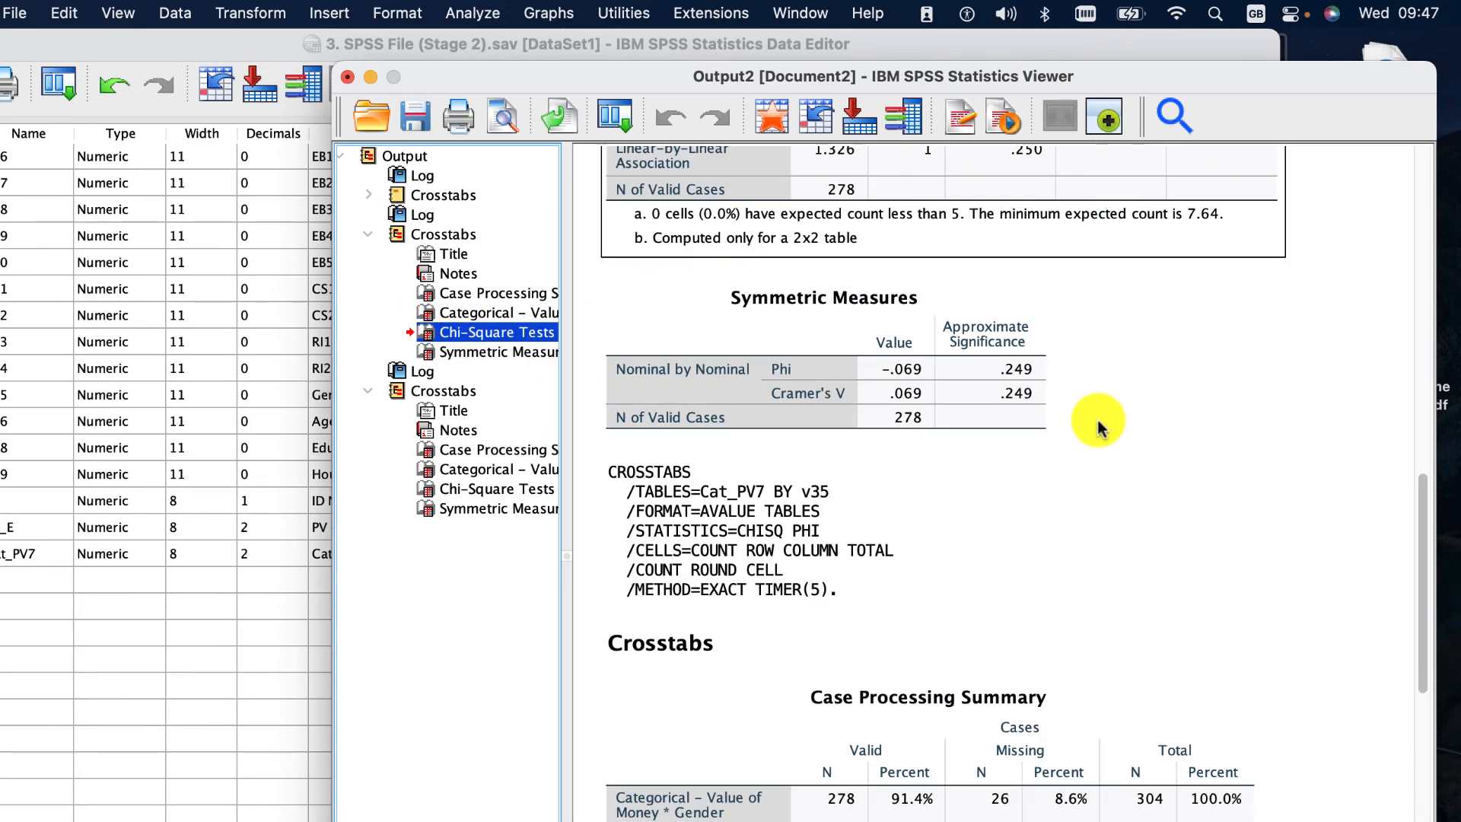